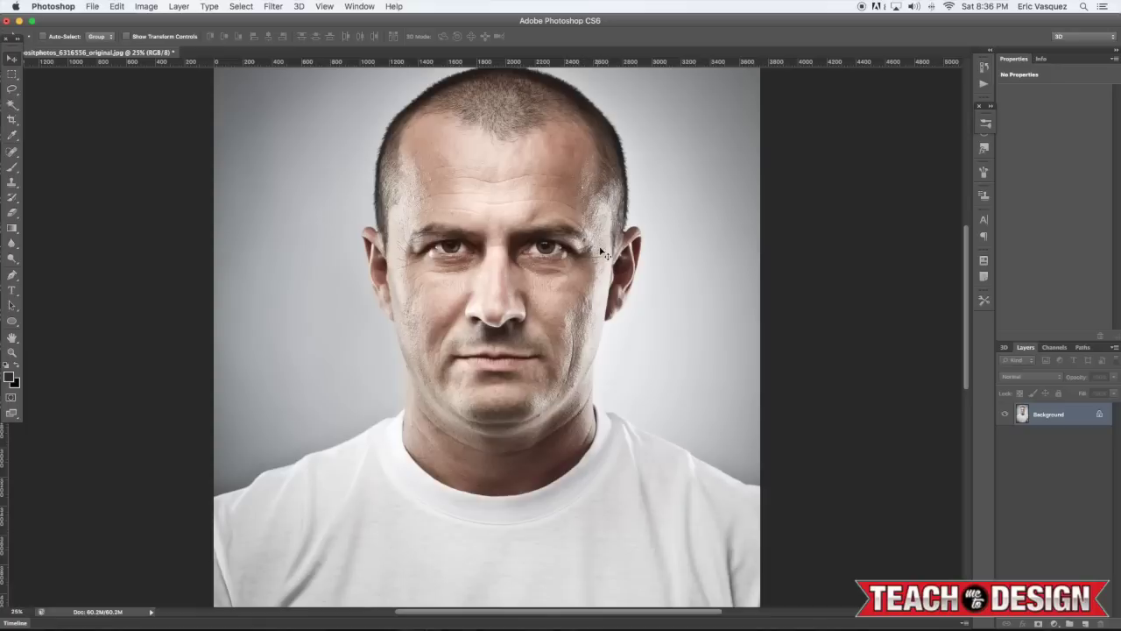
# - Add a new blank layer above the portrait's Background layer and activate the Brush tool
pyautogui.press('super+plus')
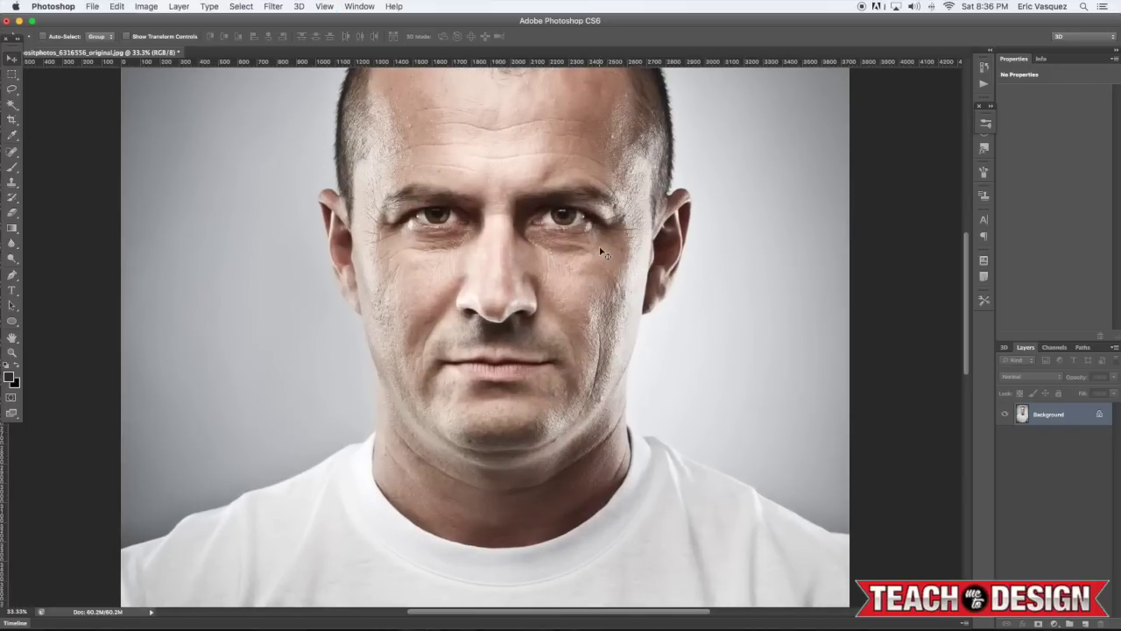
pyautogui.press('super+0')
pyautogui.press('super+plus')
pyautogui.press('super+plus')
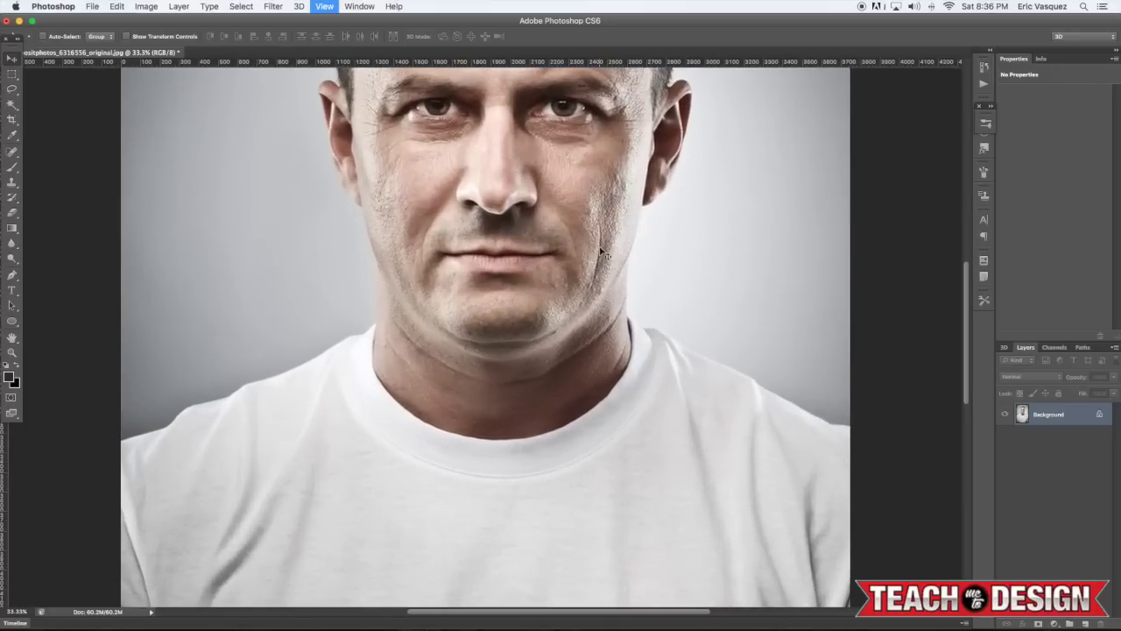
pyautogui.press('super+plus')
pyautogui.moveTo(647, 186); pyautogui.dragTo(642, 374)
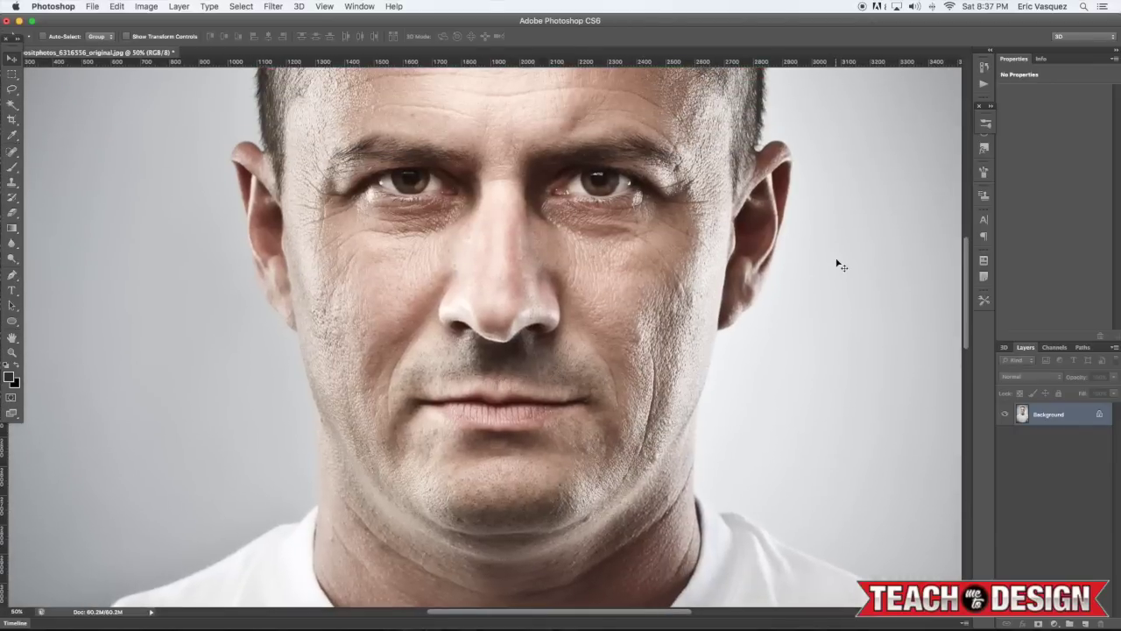
pyautogui.press('super+shift+alt+n')
pyautogui.press('b')
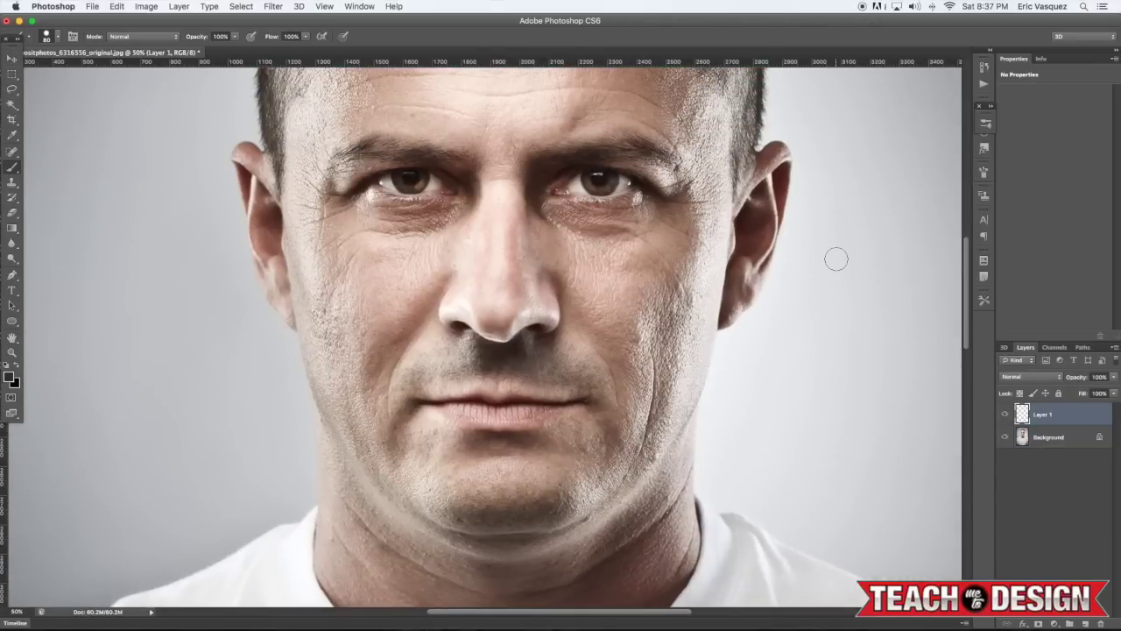
# - Choose the 112 px grass-blade brush tip as the hair brush
pyautogui.moveTo(394, 266); pyautogui.dragTo(449, 292)
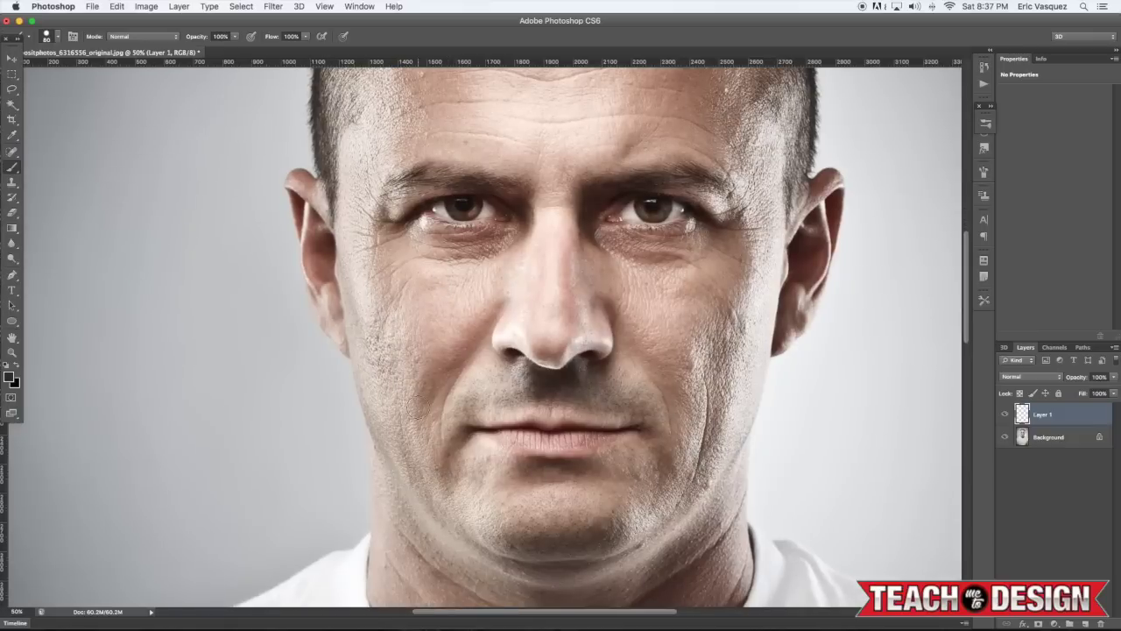
pyautogui.press('F5')
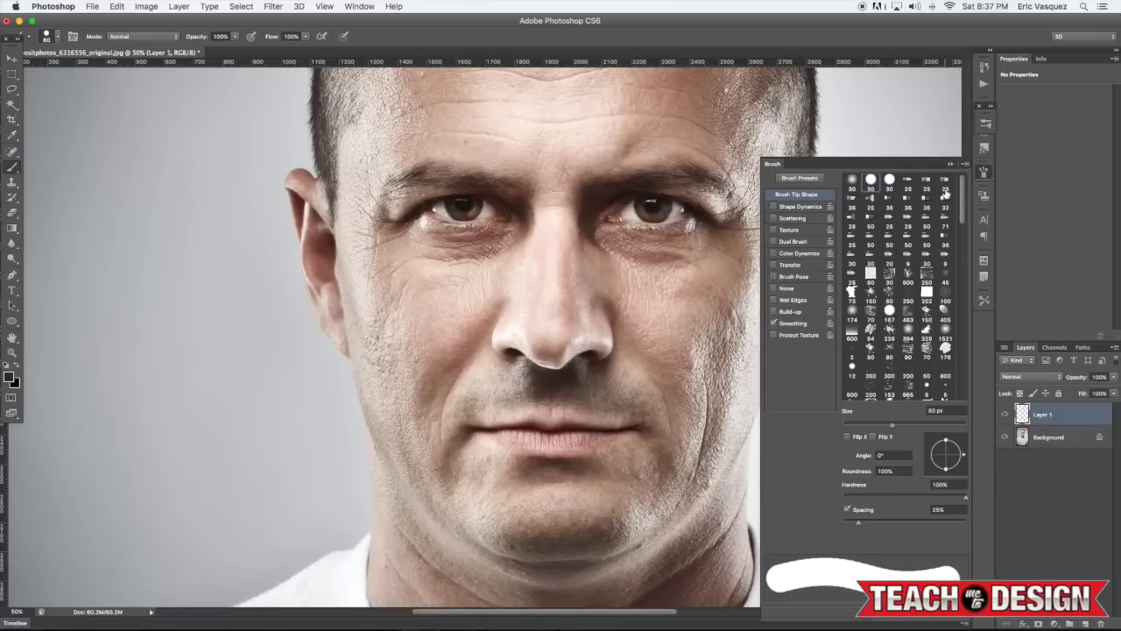
pyautogui.moveTo(963, 202); pyautogui.dragTo(962, 292)
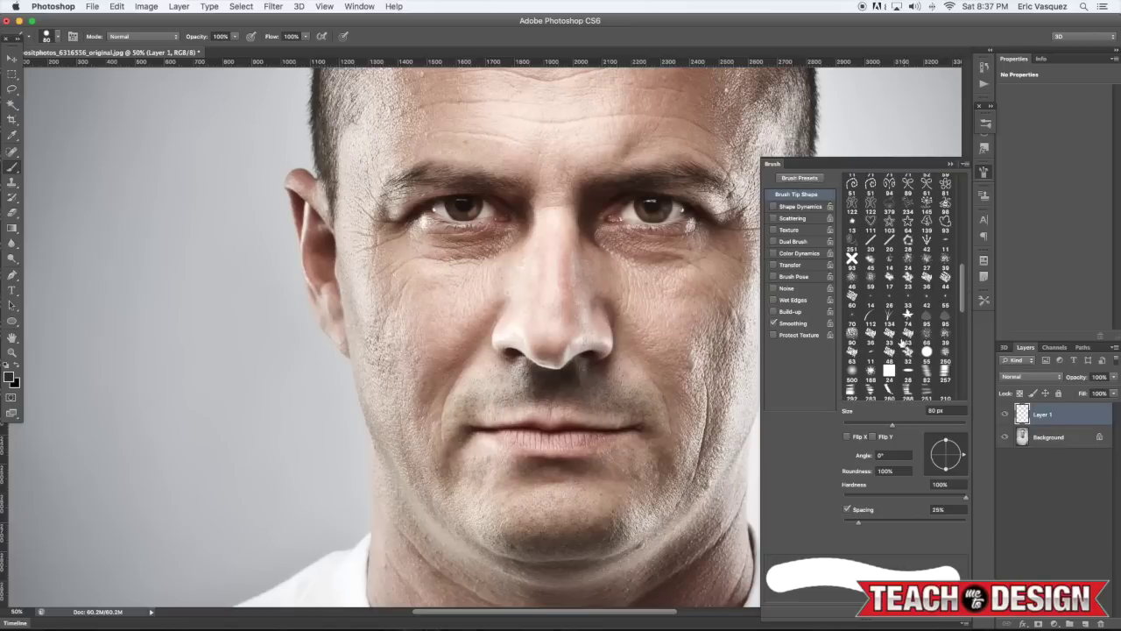
pyautogui.scroll(-4, 961, 293)
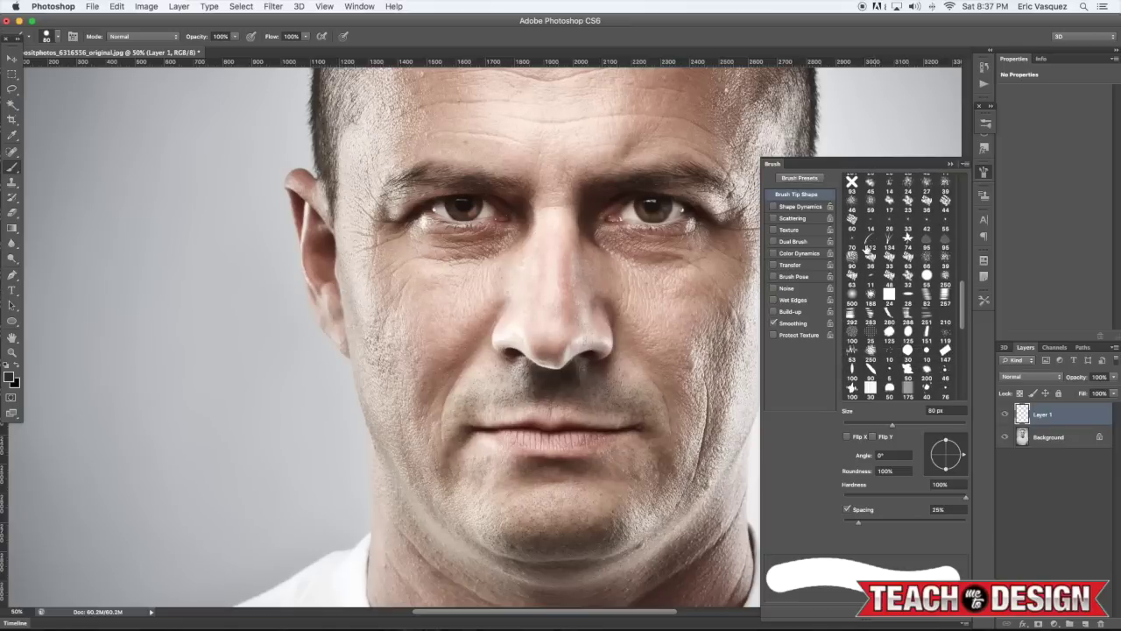
pyautogui.click(868, 244)
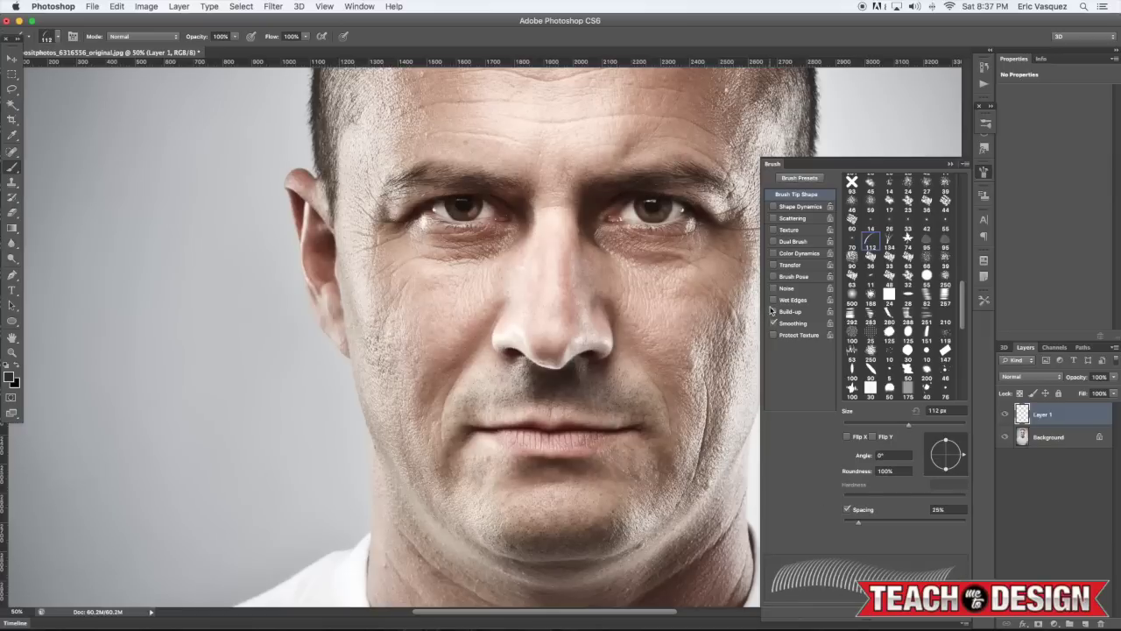
# - Enable Shape Dynamics for the brush with a Minimum Diameter of 0% and an Angle Jitter of 15%
pyautogui.click(795, 209)
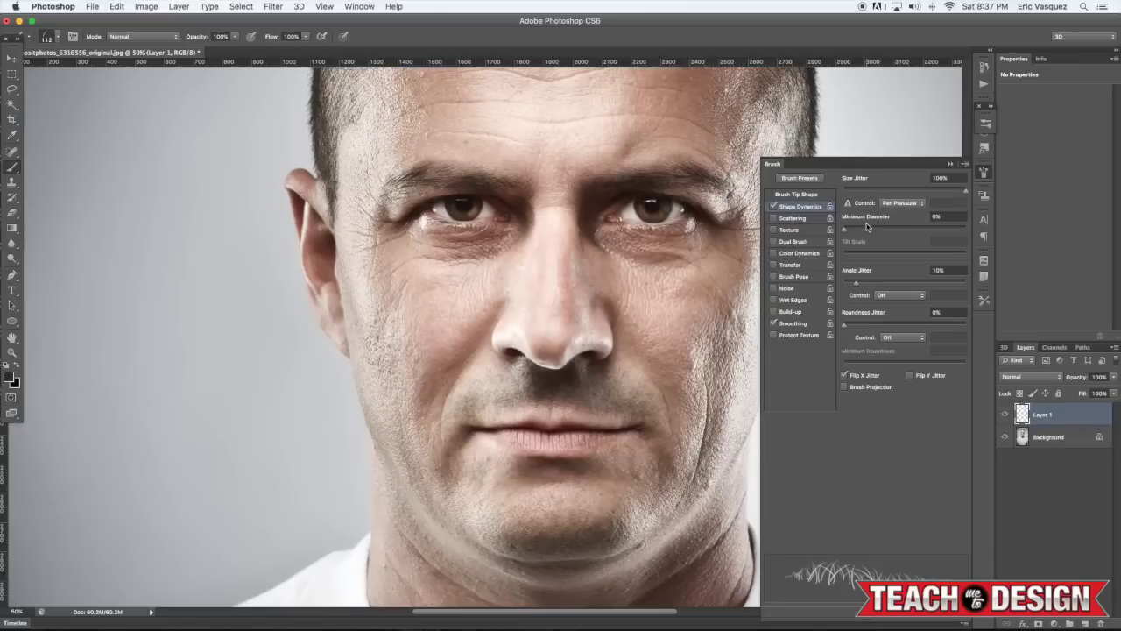
pyautogui.moveTo(844, 230)
pyautogui.mouseDown()
pyautogui.moveTo(940, 230)
pyautogui.moveTo(836, 235)
pyautogui.mouseUp()
pyautogui.moveTo(858, 285)
pyautogui.mouseDown()
pyautogui.moveTo(921, 284)
pyautogui.moveTo(865, 287)
pyautogui.mouseUp()
# - Enable Scattering for the brush, with Scatter at 153% and Count at 4
pyautogui.click(791, 218)
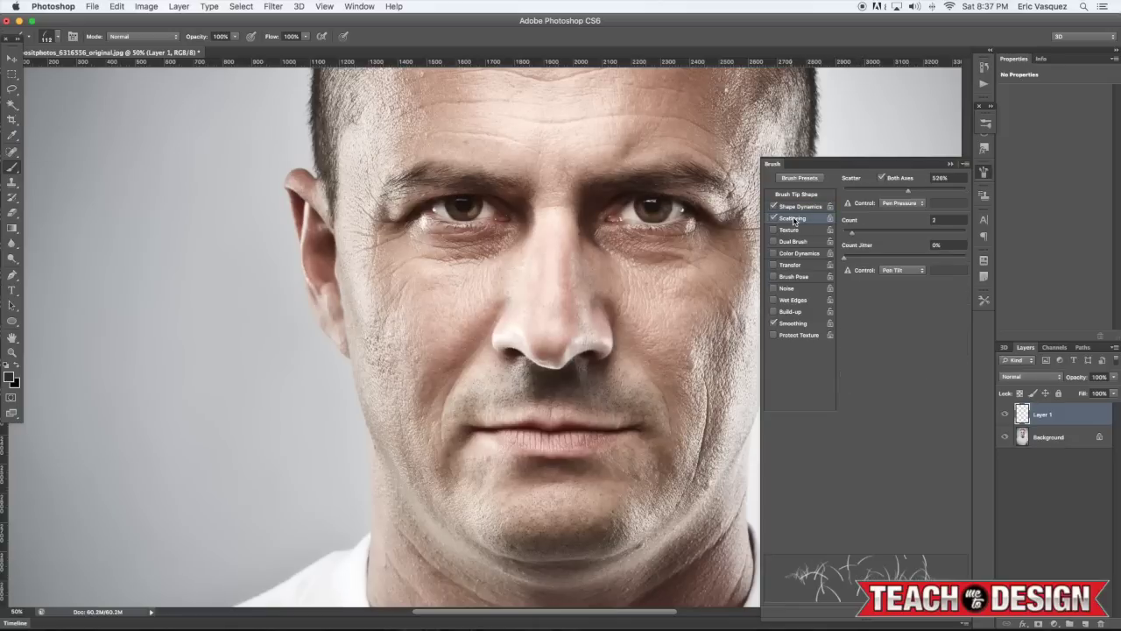
pyautogui.moveTo(908, 191); pyautogui.dragTo(862, 192)
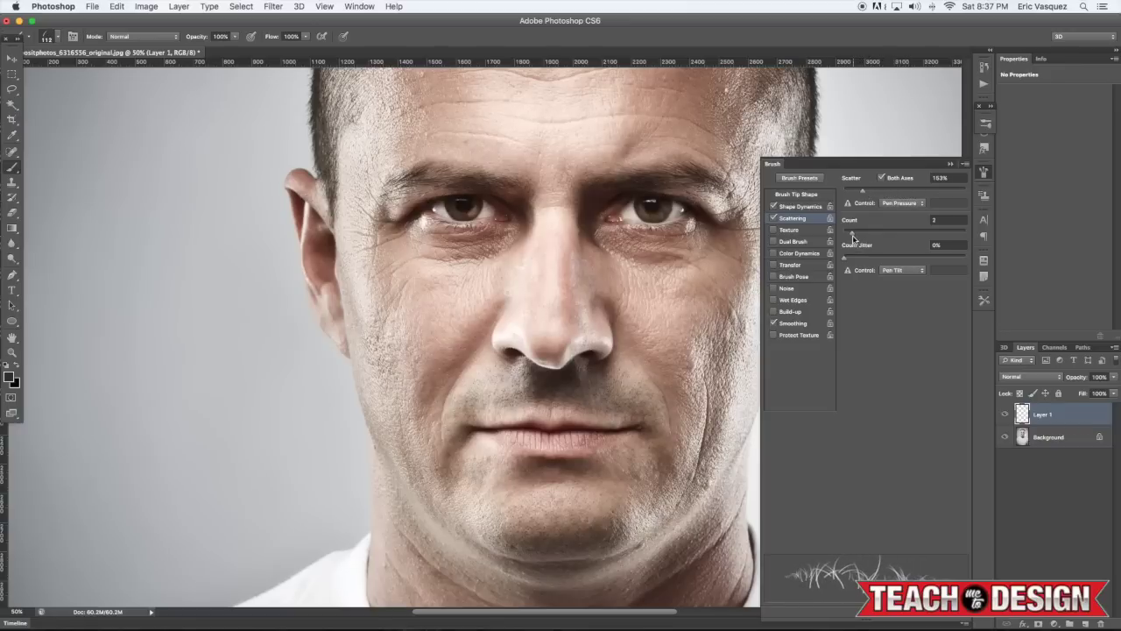
pyautogui.moveTo(856, 234); pyautogui.dragTo(872, 235)
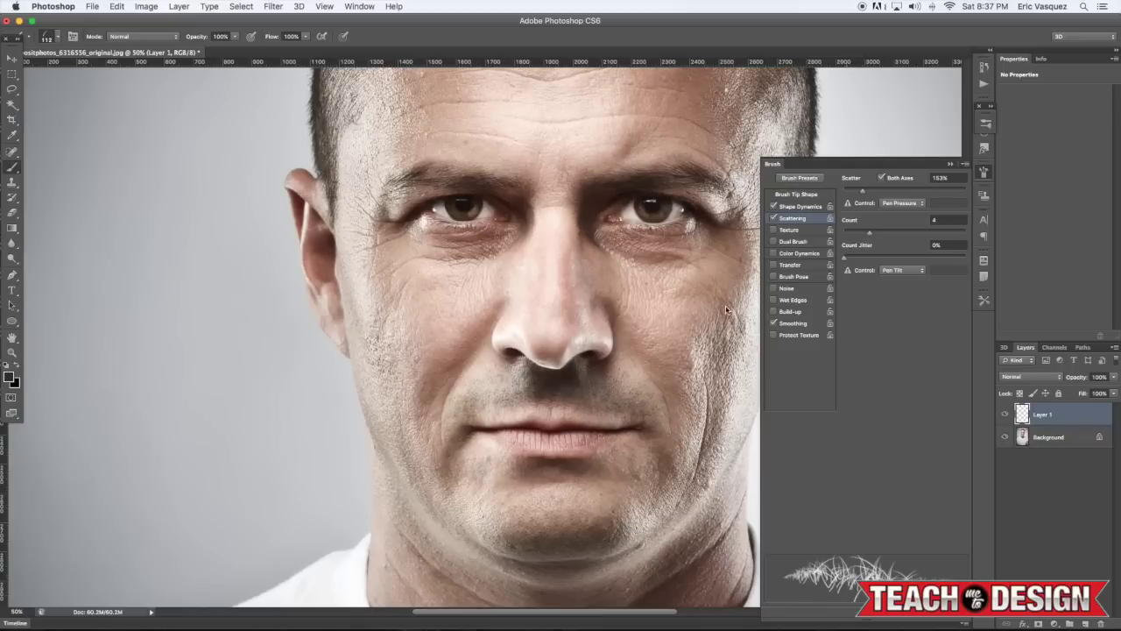
# - Paint hair with a 70 px brush from the sideburn at the image's left down past the ear to the jaw
pyautogui.hscroll(-3, 372, 197)
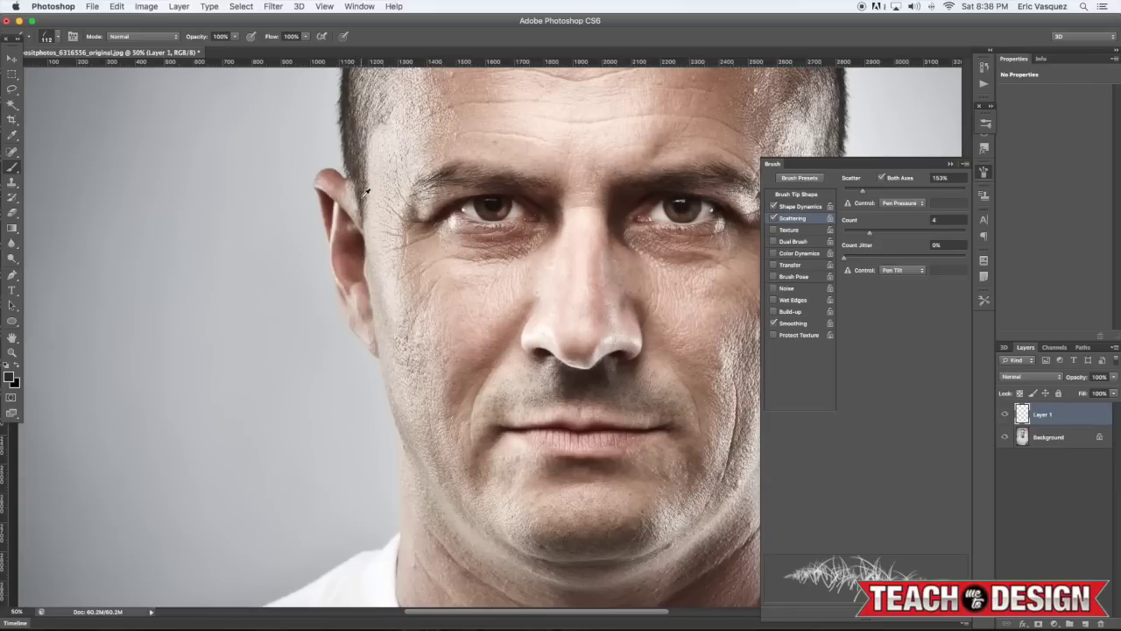
pyautogui.hscroll(-3, 363, 203)
pyautogui.press('[')
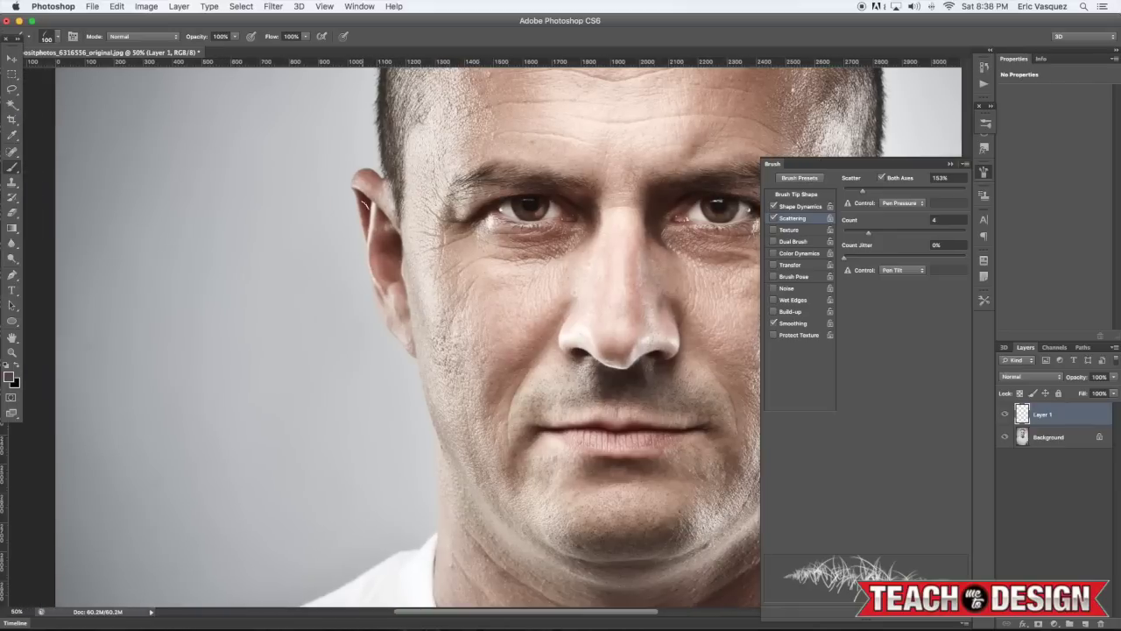
pyautogui.click(404, 232)
pyautogui.press('super+z')
pyautogui.moveTo(405, 210); pyautogui.dragTo(427, 378)
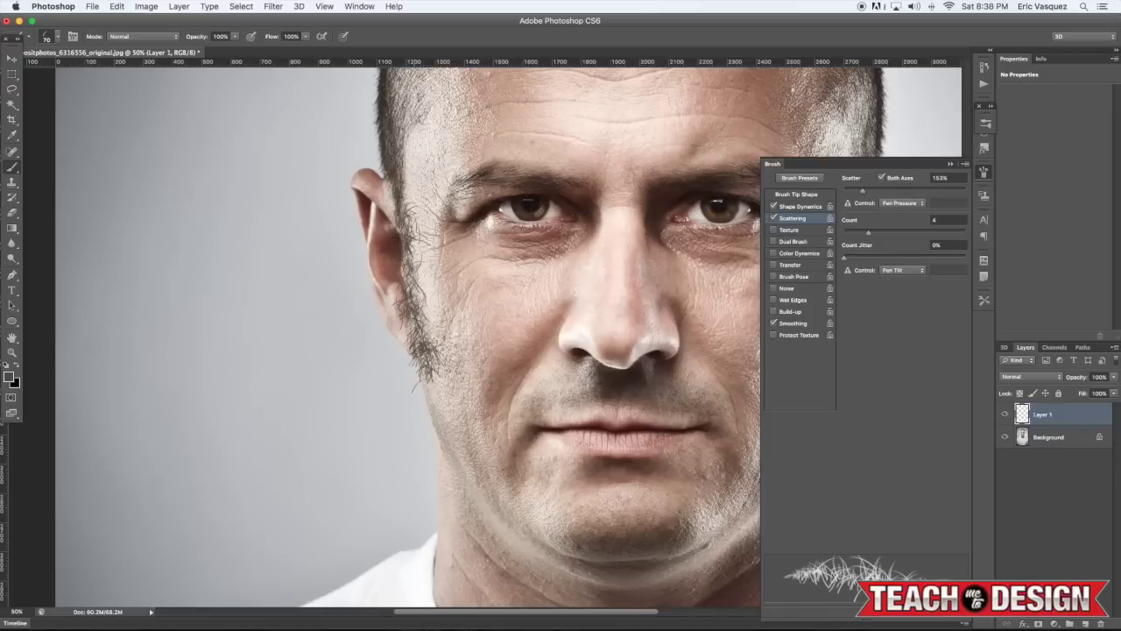
pyautogui.moveTo(418, 302); pyautogui.dragTo(427, 390)
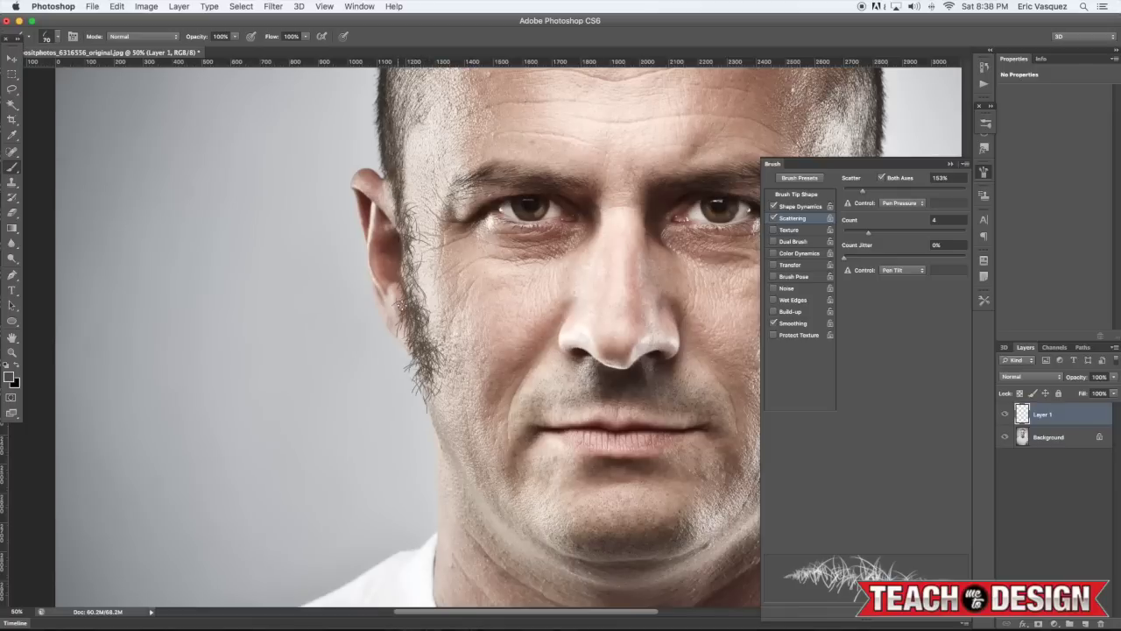
pyautogui.moveTo(410, 263); pyautogui.dragTo(445, 443)
pyautogui.moveTo(424, 392); pyautogui.dragTo(473, 472)
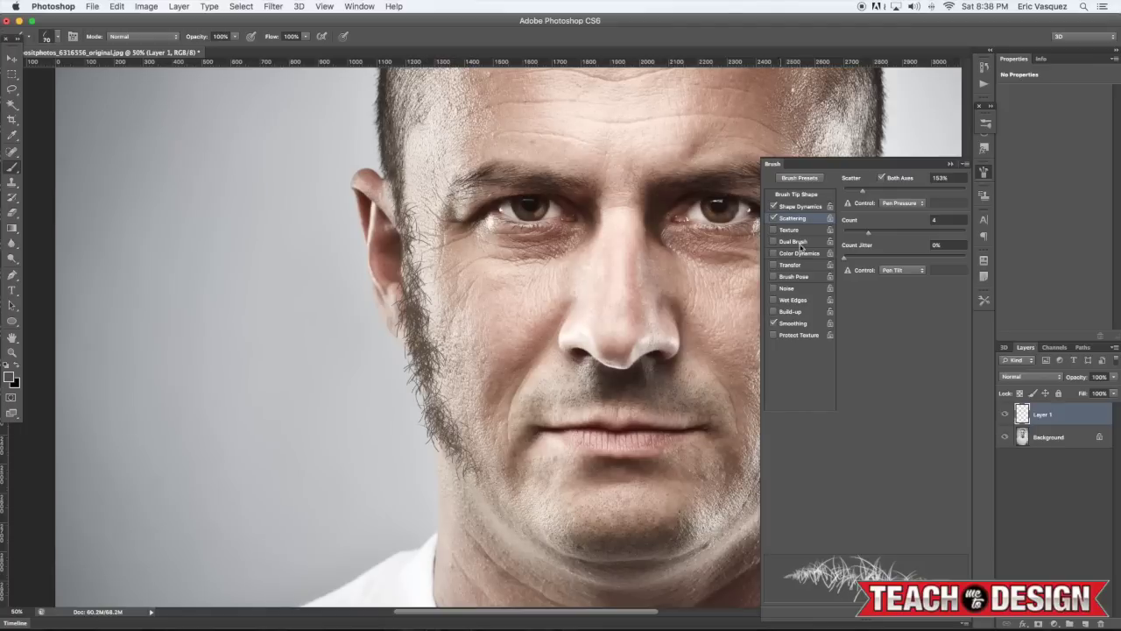
# - Reduce Scatter to 115% and Count to 2, then extend the beard along the jaw to the chin and thicken the sideburn with sampled hair colour
pyautogui.moveTo(865, 192); pyautogui.dragTo(858, 191)
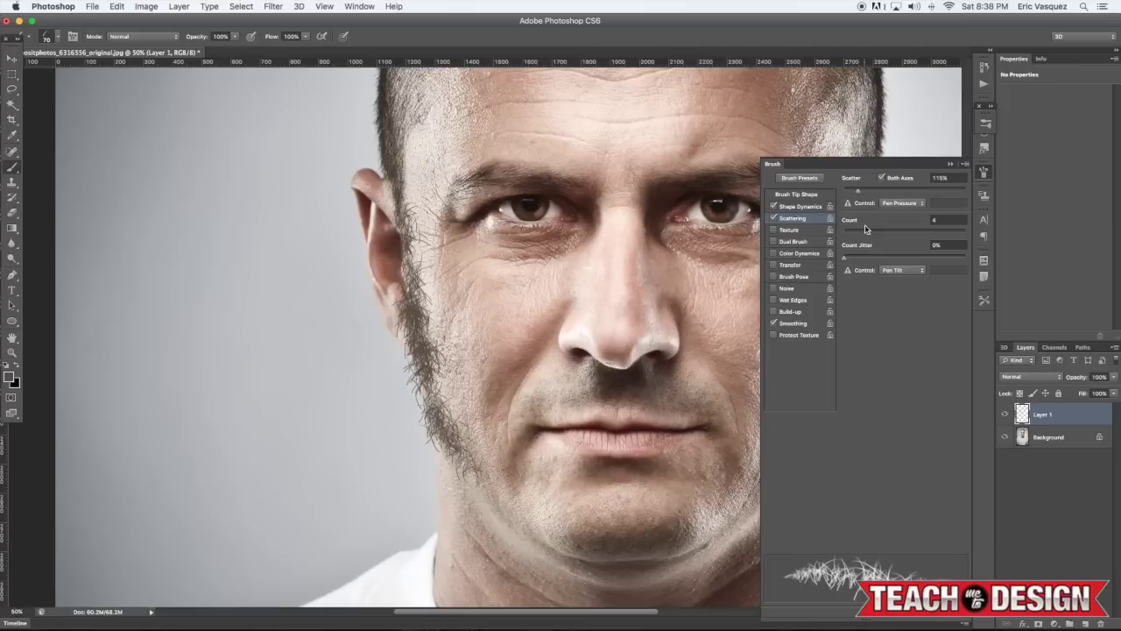
pyautogui.moveTo(869, 233); pyautogui.dragTo(856, 234)
pyautogui.moveTo(445, 402); pyautogui.dragTo(498, 506)
pyautogui.moveTo(420, 373)
pyautogui.mouseDown()
pyautogui.moveTo(492, 490)
pyautogui.moveTo(561, 541)
pyautogui.mouseUp()
pyautogui.moveTo(513, 493)
pyautogui.mouseDown()
pyautogui.moveTo(571, 518)
pyautogui.moveTo(566, 527)
pyautogui.mouseUp()
pyautogui.moveTo(515, 510); pyautogui.dragTo(563, 541)
pyautogui.moveTo(512, 492); pyautogui.dragTo(557, 522)
pyautogui.keyDown('alt'); pyautogui.click(395, 181); pyautogui.keyUp('alt')
pyautogui.moveTo(398, 208); pyautogui.dragTo(426, 338)
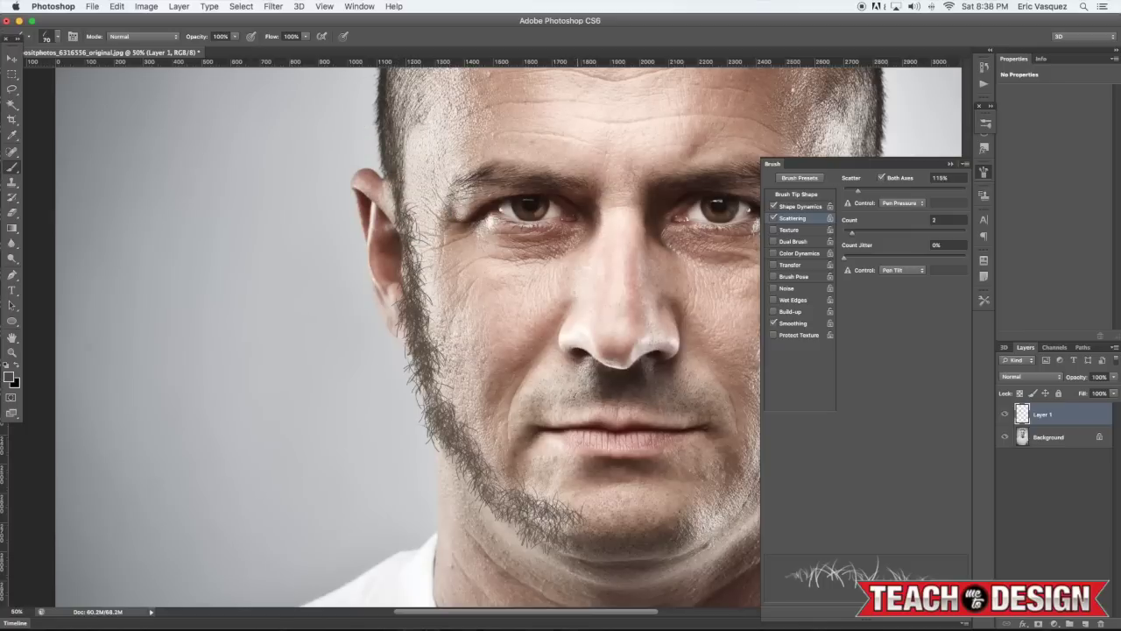
# - Paint the first moustache hairs above the lip on the bearded side of the face
pyautogui.press(']')
pyautogui.moveTo(592, 396)
pyautogui.mouseDown()
pyautogui.moveTo(545, 400)
pyautogui.moveTo(585, 387)
pyautogui.moveTo(569, 394)
pyautogui.mouseUp()
pyautogui.press('[')
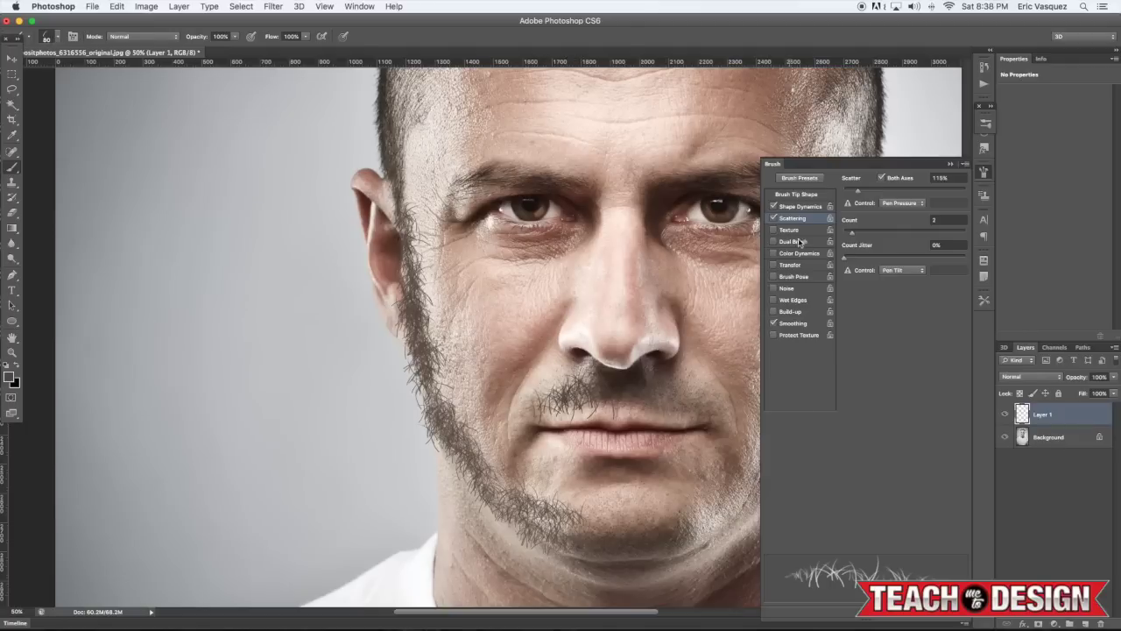
# - Turn off Flip X Jitter in Shape Dynamics, extend the moustache to the mouth corner, and turn on Flip Y Jitter
pyautogui.click(793, 207)
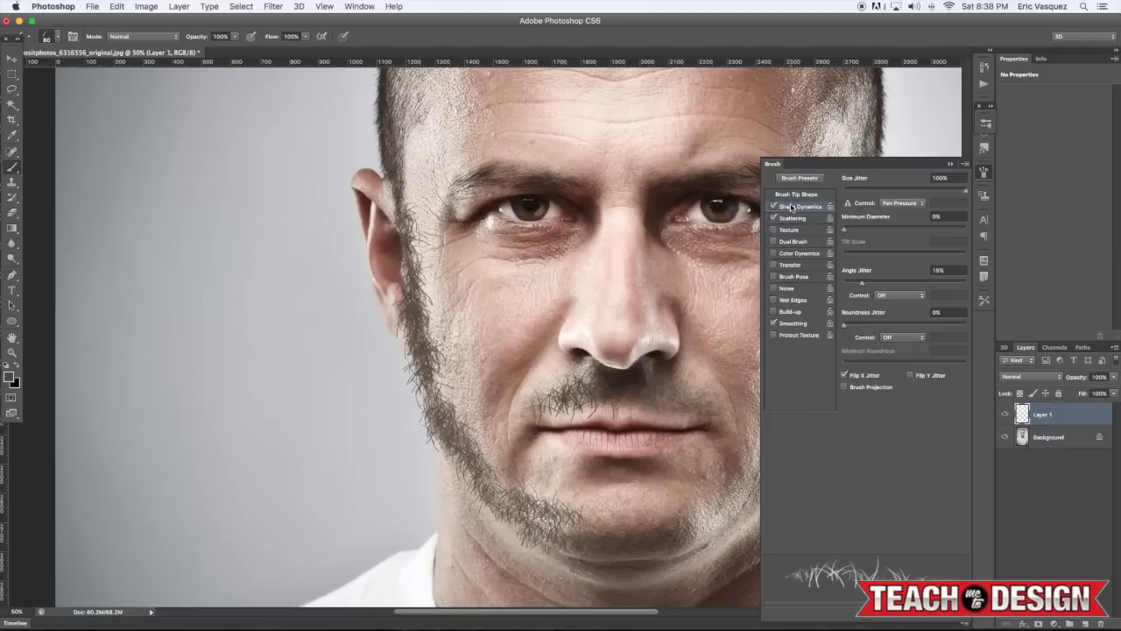
pyautogui.click(844, 375)
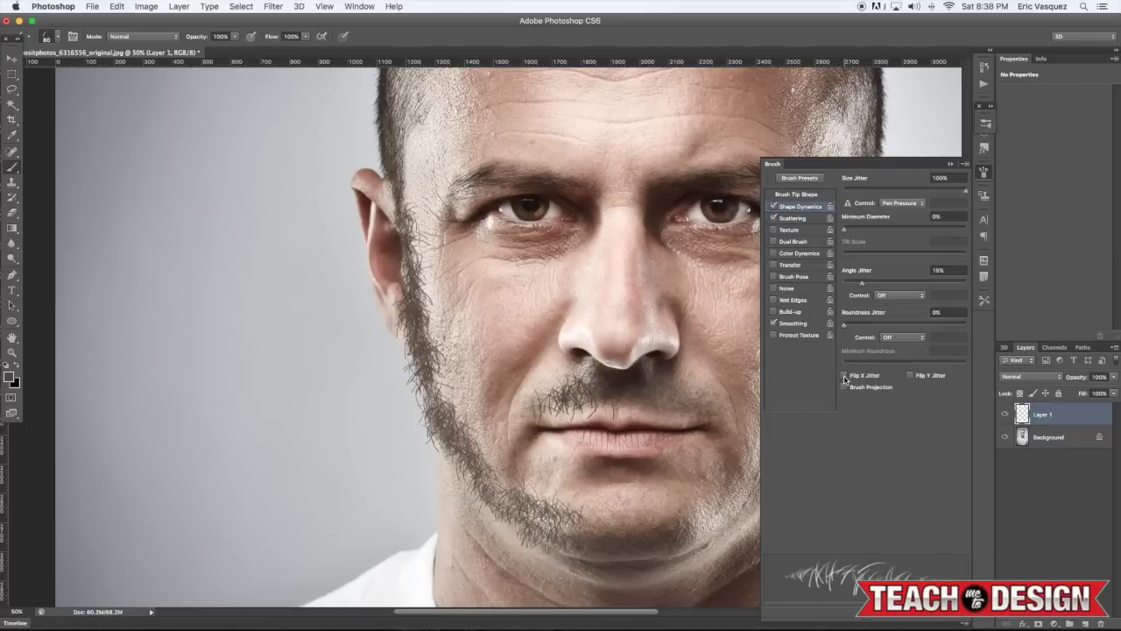
pyautogui.moveTo(565, 399); pyautogui.dragTo(531, 417)
pyautogui.click(909, 376)
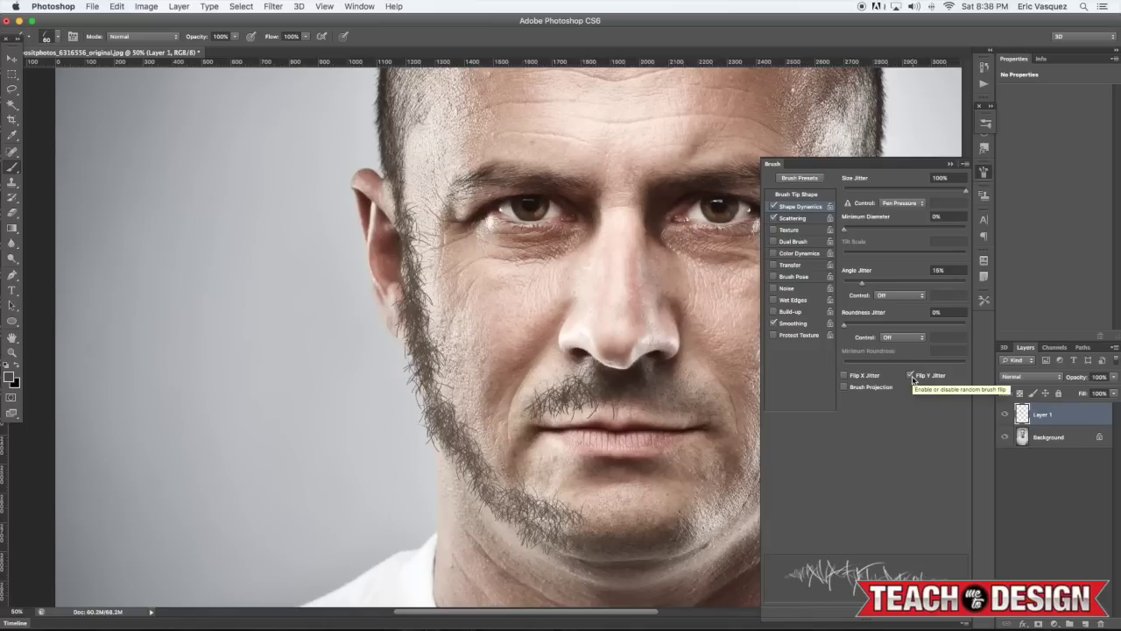
# - Paint hair from the mouth corner down to the jaw, and fill in the jawline using a colour sampled from the sideburn
pyautogui.moveTo(564, 399)
pyautogui.mouseDown()
pyautogui.moveTo(543, 417)
pyautogui.moveTo(518, 498)
pyautogui.mouseUp()
pyautogui.keyDown('alt'); pyautogui.click(399, 192); pyautogui.keyUp('alt')
pyautogui.moveTo(541, 365); pyautogui.dragTo(441, 321)
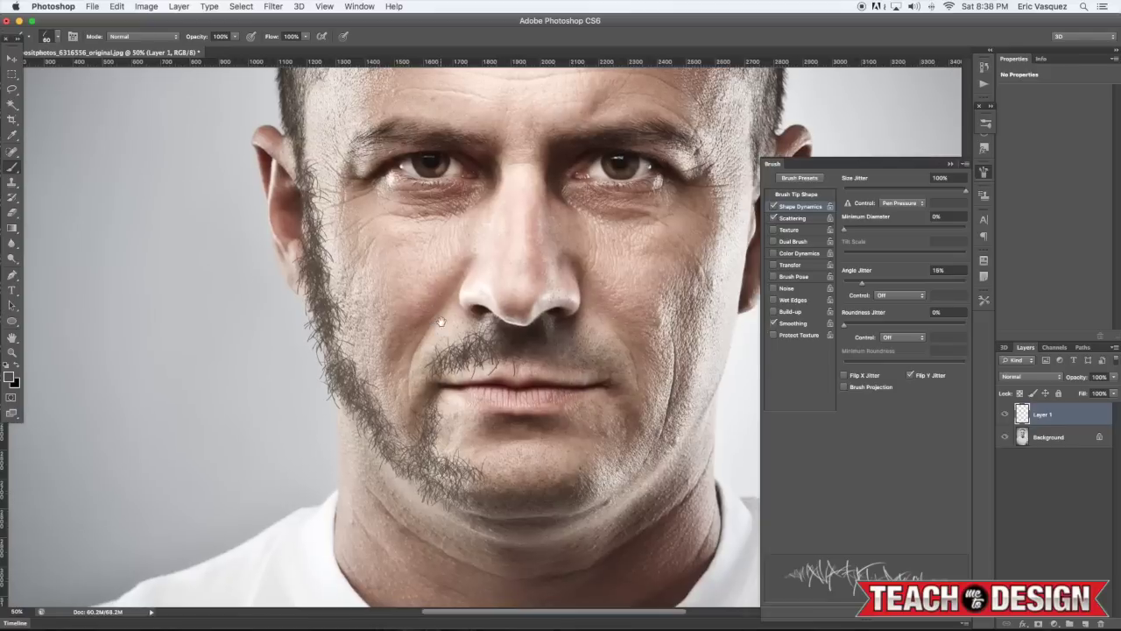
pyautogui.moveTo(364, 331)
pyautogui.mouseDown()
pyautogui.moveTo(359, 389)
pyautogui.moveTo(419, 449)
pyautogui.moveTo(420, 469)
pyautogui.moveTo(469, 492)
pyautogui.mouseUp()
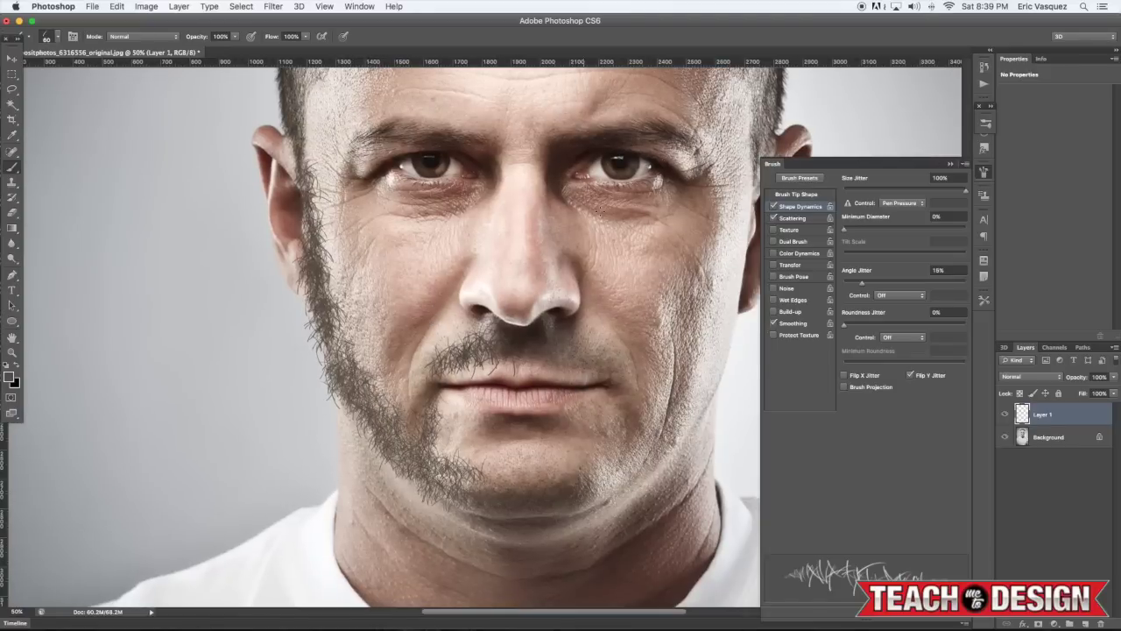
# - Swap to black and darken the beard along the sideburn, jaw and chin, lowering the brush opacity to 50%
pyautogui.press('x')
pyautogui.moveTo(306, 217)
pyautogui.mouseDown()
pyautogui.moveTo(328, 342)
pyautogui.moveTo(344, 378)
pyautogui.moveTo(361, 382)
pyautogui.mouseUp()
pyautogui.press('5')
pyautogui.moveTo(341, 331)
pyautogui.mouseDown()
pyautogui.moveTo(364, 378)
pyautogui.moveTo(402, 403)
pyautogui.moveTo(396, 428)
pyautogui.mouseUp()
pyautogui.moveTo(394, 389)
pyautogui.mouseDown()
pyautogui.moveTo(416, 460)
pyautogui.moveTo(412, 452)
pyautogui.mouseUp()
pyautogui.moveTo(373, 394)
pyautogui.mouseDown()
pyautogui.moveTo(386, 443)
pyautogui.moveTo(412, 469)
pyautogui.moveTo(457, 492)
pyautogui.moveTo(483, 478)
pyautogui.moveTo(529, 487)
pyautogui.mouseUp()
pyautogui.moveTo(453, 483)
pyautogui.mouseDown()
pyautogui.moveTo(534, 460)
pyautogui.moveTo(522, 456)
pyautogui.moveTo(519, 480)
pyautogui.mouseUp()
pyautogui.moveTo(487, 476)
pyautogui.mouseDown()
pyautogui.moveTo(569, 517)
pyautogui.moveTo(489, 436)
pyautogui.moveTo(508, 473)
pyautogui.mouseUp()
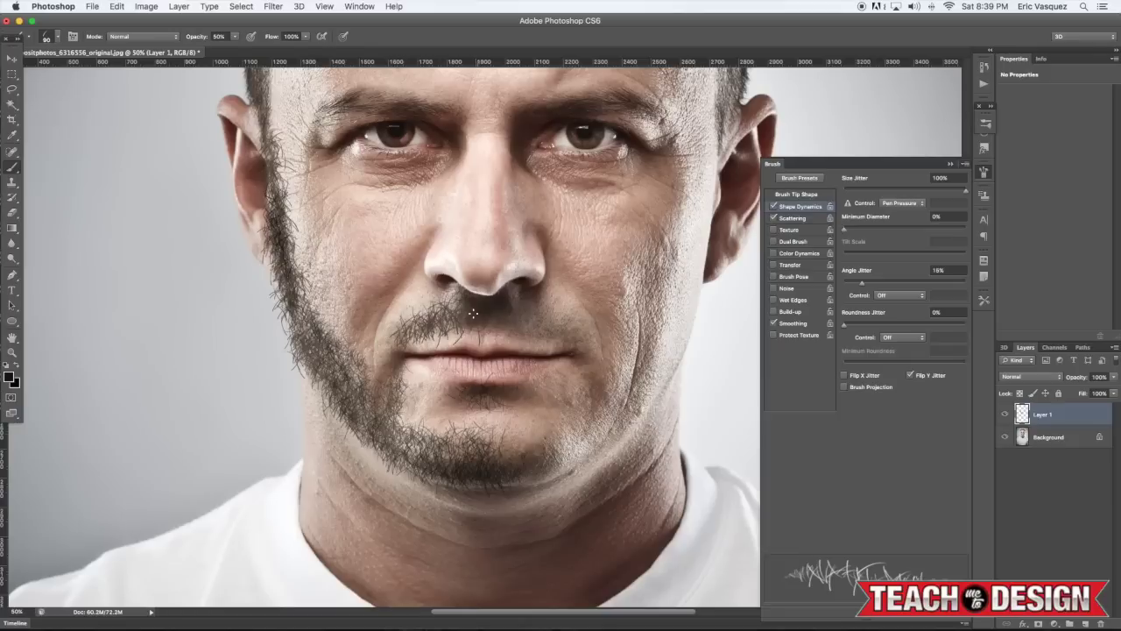
# - Darken the existing moustache, complete its other half, and continue the hair around the far mouth corner to the chin
pyautogui.moveTo(427, 323)
pyautogui.mouseDown()
pyautogui.moveTo(393, 337)
pyautogui.moveTo(386, 371)
pyautogui.mouseUp()
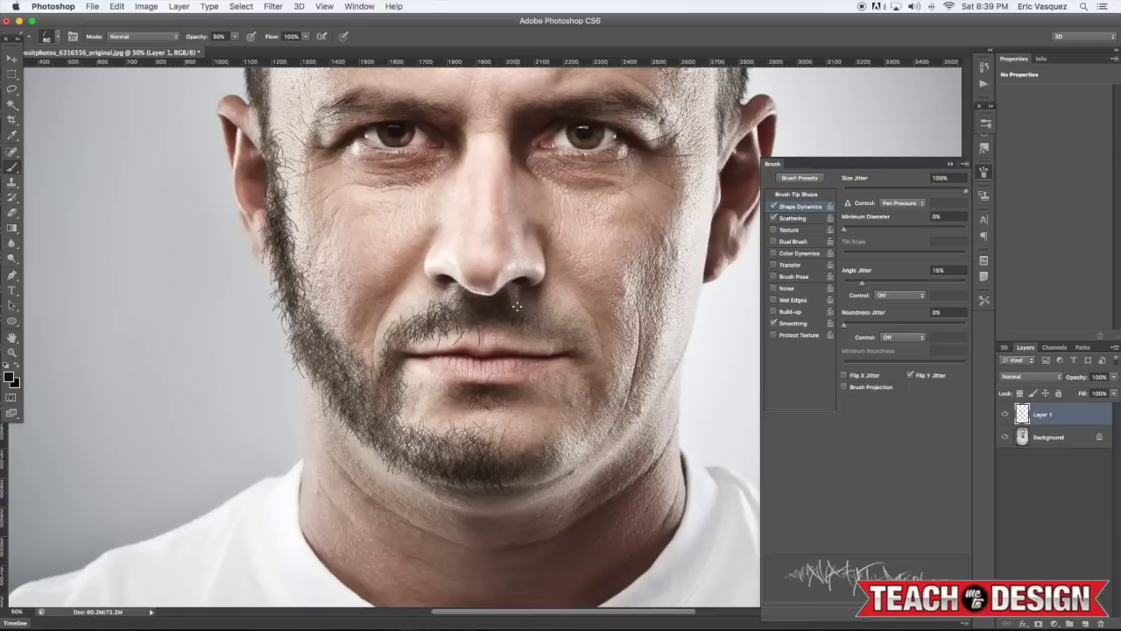
pyautogui.moveTo(534, 310)
pyautogui.mouseDown()
pyautogui.moveTo(570, 341)
pyautogui.moveTo(548, 318)
pyautogui.moveTo(578, 333)
pyautogui.moveTo(545, 308)
pyautogui.moveTo(543, 333)
pyautogui.moveTo(506, 304)
pyautogui.moveTo(564, 324)
pyautogui.mouseUp()
pyautogui.moveTo(550, 325)
pyautogui.mouseDown()
pyautogui.moveTo(580, 340)
pyautogui.moveTo(591, 415)
pyautogui.moveTo(580, 458)
pyautogui.moveTo(587, 430)
pyautogui.moveTo(549, 467)
pyautogui.mouseUp()
# - Sample the dark beard colour, adjust the brush size, and add more hairs across the chin
pyautogui.keyDown('alt'); pyautogui.click(497, 476); pyautogui.keyUp('alt')
pyautogui.press(']')
pyautogui.press('[')
pyautogui.press('[')
pyautogui.press('[')
pyautogui.press('[')
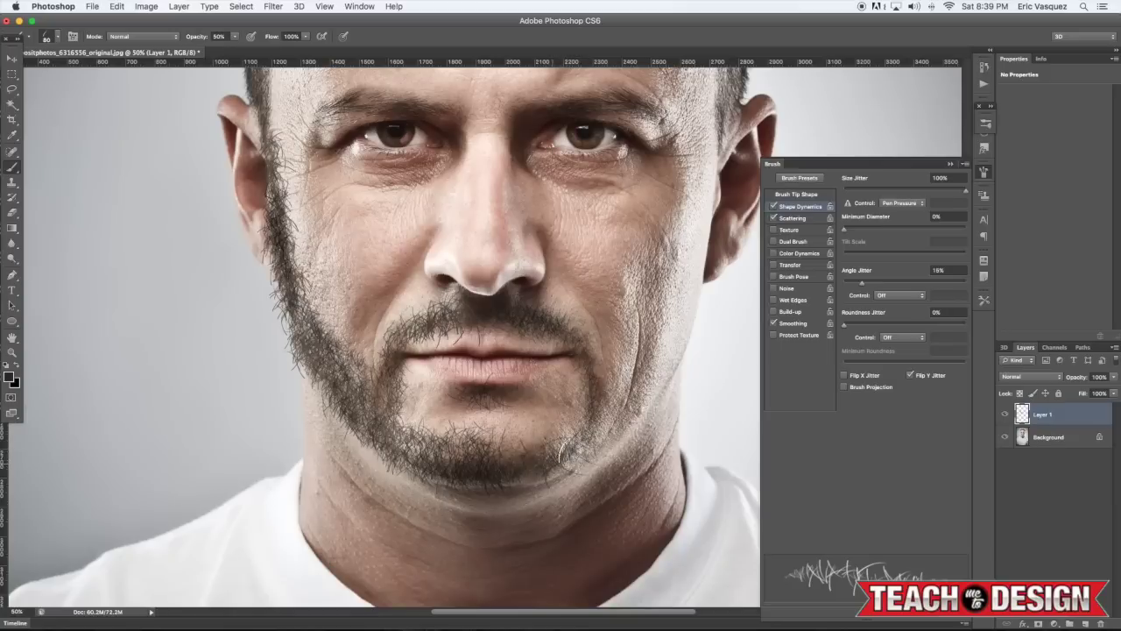
pyautogui.moveTo(497, 449)
pyautogui.mouseDown()
pyautogui.moveTo(522, 445)
pyautogui.moveTo(508, 434)
pyautogui.moveTo(525, 437)
pyautogui.moveTo(455, 442)
pyautogui.mouseUp()
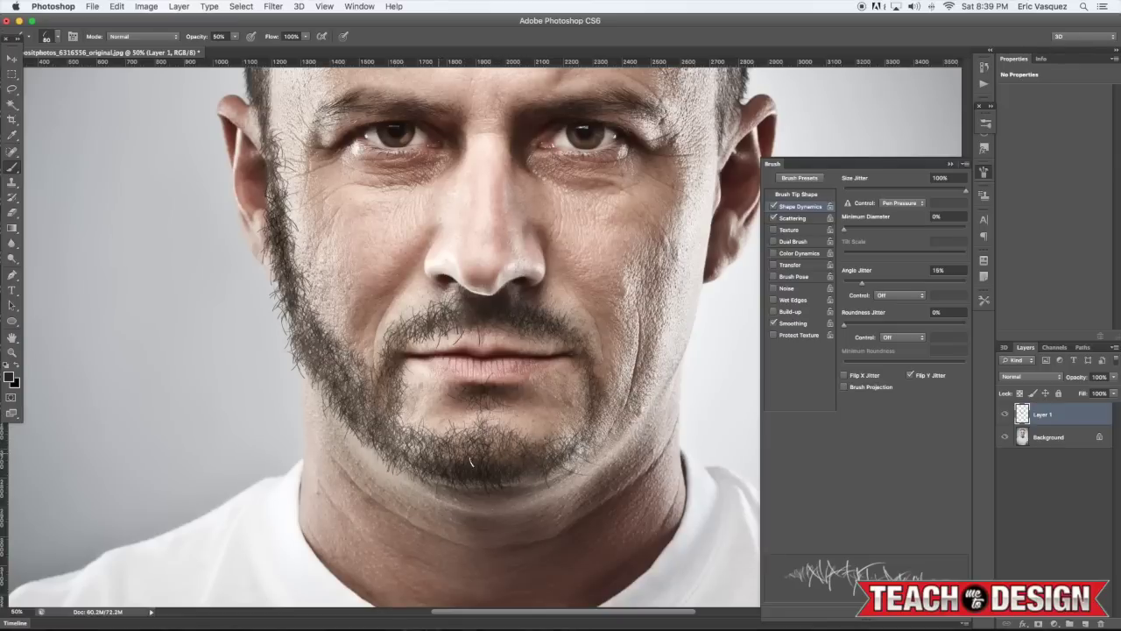
# - Paint light hairs on the sideburn at the image's right with a colour sampled from the hair above it
pyautogui.moveTo(532, 444); pyautogui.dragTo(407, 487)
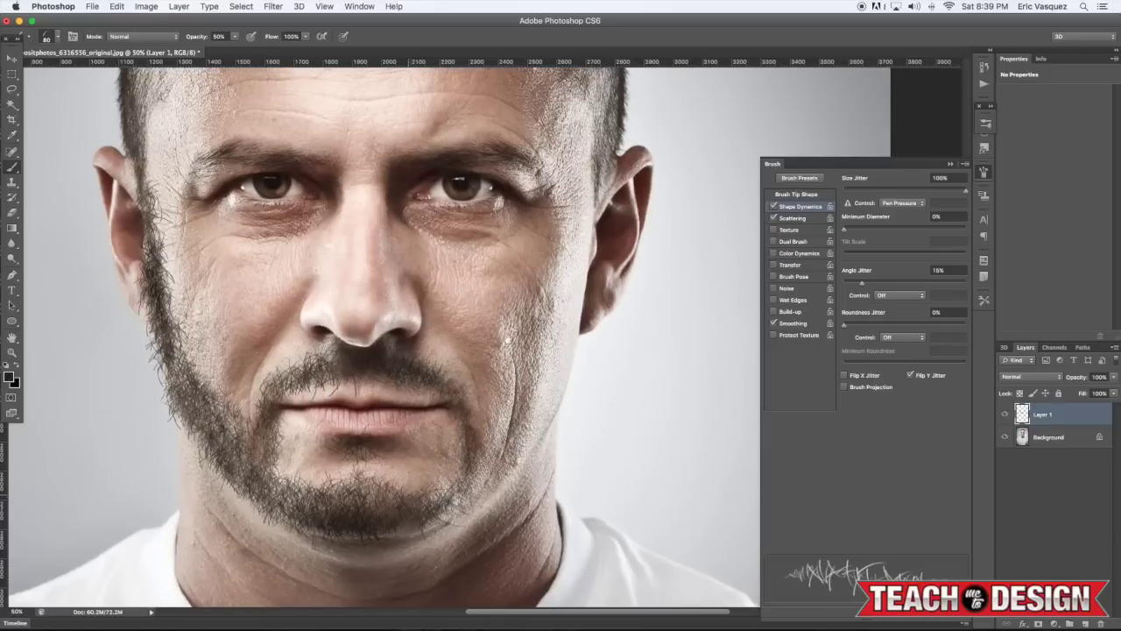
pyautogui.press('x')
pyautogui.keyDown('alt'); pyautogui.click(599, 181); pyautogui.keyUp('alt')
pyautogui.moveTo(593, 218)
pyautogui.mouseDown()
pyautogui.moveTo(592, 259)
pyautogui.moveTo(593, 248)
pyautogui.mouseUp()
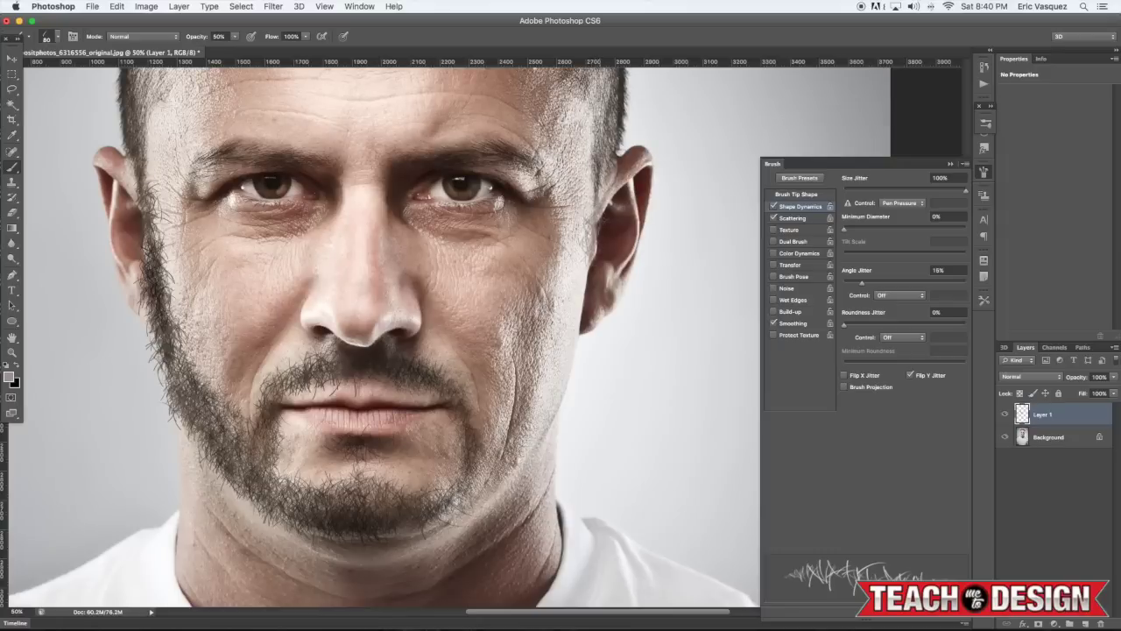
# - Paint the beard from the image's right sideburn down the jaw to the chin, using colours sampled from the moustache and beard
pyautogui.keyDown('alt'); pyautogui.click(400, 362); pyautogui.keyUp('alt')
pyautogui.moveTo(593, 197)
pyautogui.mouseDown()
pyautogui.moveTo(574, 333)
pyautogui.moveTo(578, 277)
pyautogui.mouseUp()
pyautogui.moveTo(571, 343)
pyautogui.mouseDown()
pyautogui.moveTo(554, 415)
pyautogui.moveTo(490, 476)
pyautogui.mouseUp()
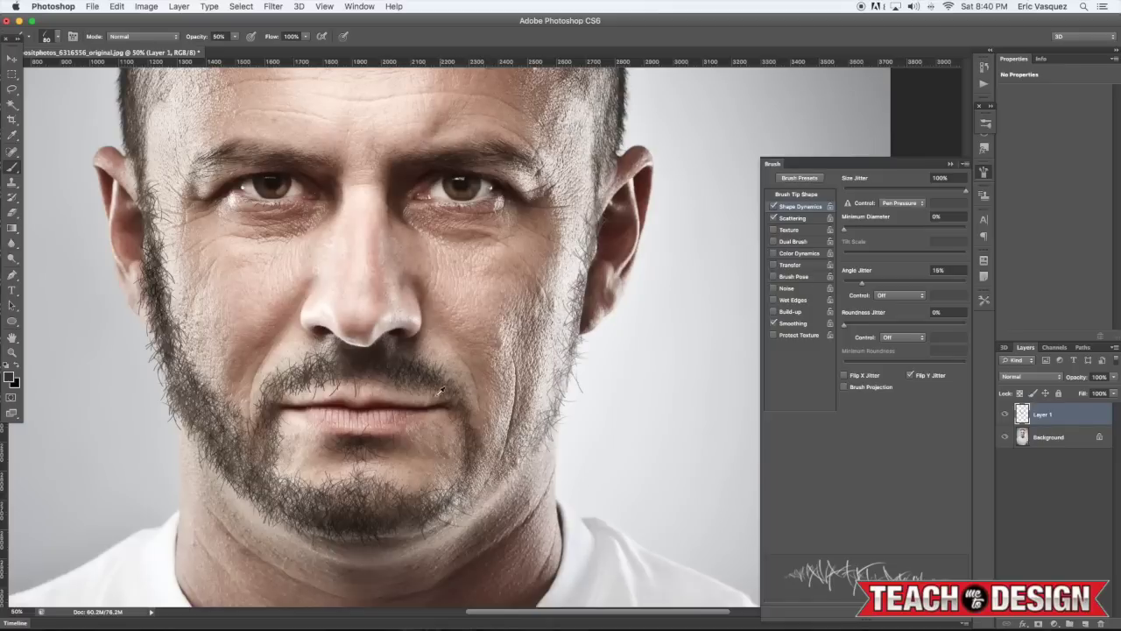
pyautogui.moveTo(547, 396)
pyautogui.mouseDown()
pyautogui.moveTo(530, 449)
pyautogui.moveTo(501, 478)
pyautogui.moveTo(405, 519)
pyautogui.moveTo(445, 490)
pyautogui.moveTo(409, 493)
pyautogui.mouseUp()
pyautogui.keyDown('alt'); pyautogui.click(402, 503); pyautogui.keyUp('alt')
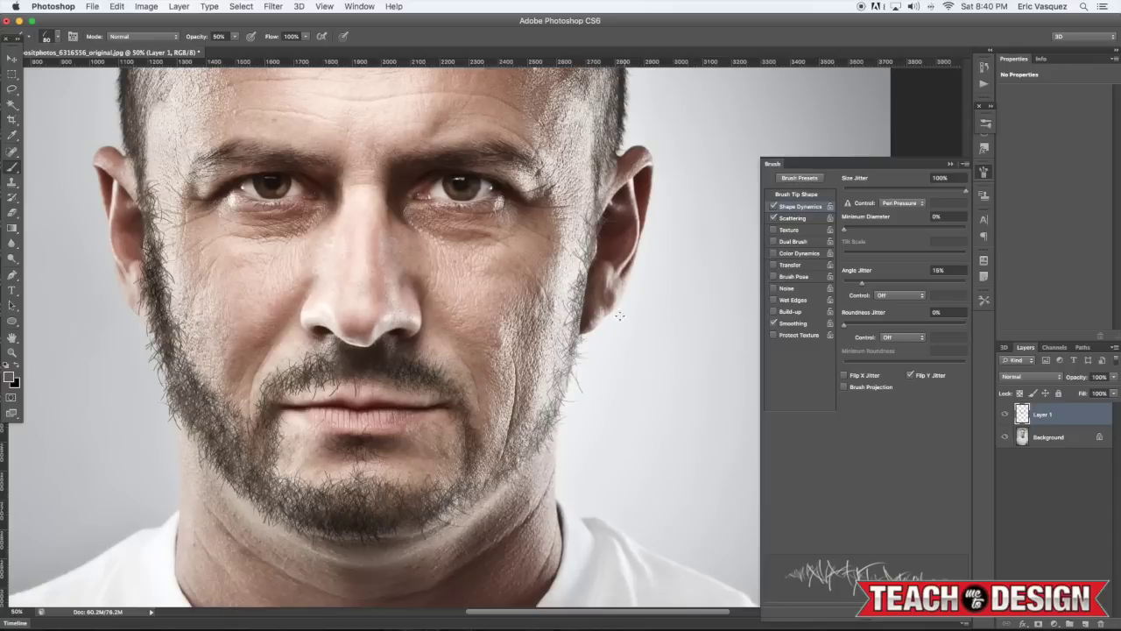
pyautogui.moveTo(575, 329); pyautogui.dragTo(539, 420)
pyautogui.hscroll(-4, 541, 405)
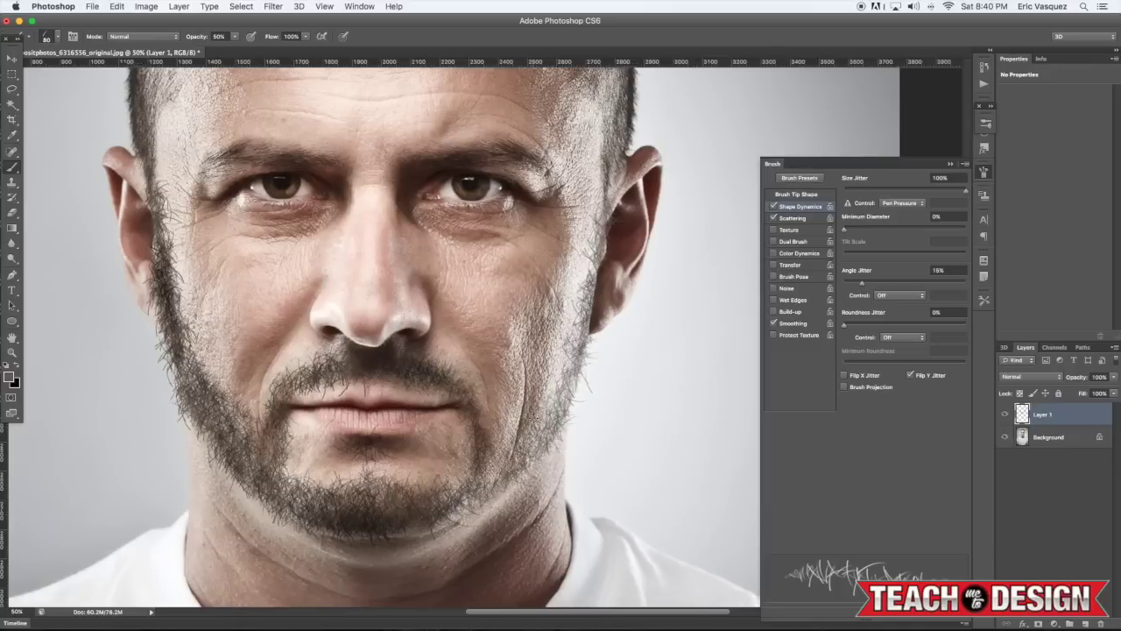
# - Paint fine hairs along the sideburn in front of the ear at the image's right
pyautogui.scroll(3, 491, 362)
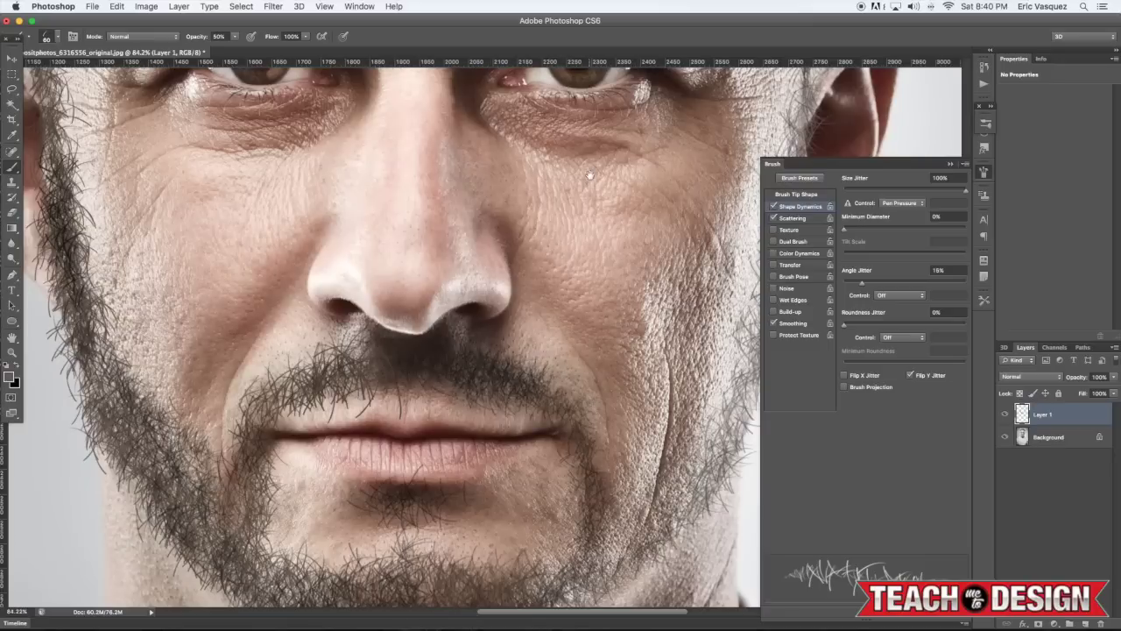
pyautogui.scroll(3, 590, 175)
pyautogui.hscroll(4, 590, 175)
pyautogui.moveTo(660, 300)
pyautogui.mouseDown()
pyautogui.moveTo(653, 312)
pyautogui.moveTo(662, 278)
pyautogui.mouseUp()
pyautogui.scroll(3, 661, 298)
pyautogui.moveTo(671, 235); pyautogui.dragTo(651, 334)
pyautogui.press('super+minus')
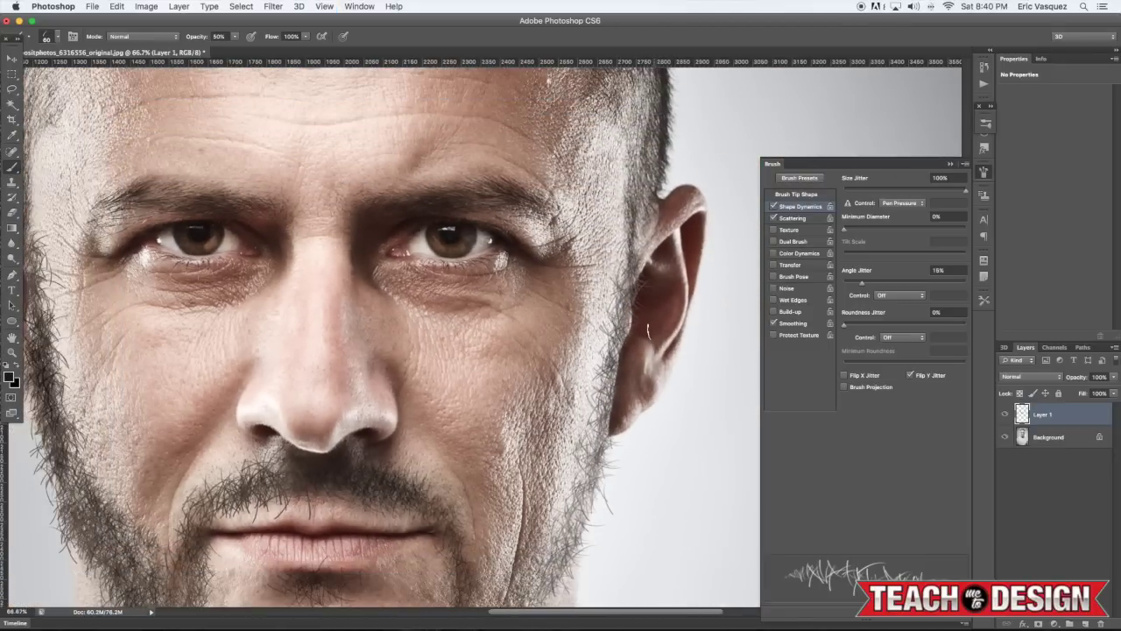
pyautogui.hotkey('ctrl', '-')
# - Fill in the beard across the cheek and jaw at the image's right, using a larger brush for the lower part
pyautogui.moveTo(583, 366); pyautogui.dragTo(554, 438)
pyautogui.moveTo(571, 394)
pyautogui.mouseDown()
pyautogui.moveTo(540, 471)
pyautogui.moveTo(565, 500)
pyautogui.moveTo(541, 495)
pyautogui.moveTo(541, 396)
pyautogui.mouseUp()
pyautogui.press(']')
pyautogui.press(']')
pyautogui.press(']')
pyautogui.moveTo(523, 328)
pyautogui.mouseDown()
pyautogui.moveTo(483, 412)
pyautogui.moveTo(448, 447)
pyautogui.mouseUp()
pyautogui.moveTo(473, 405); pyautogui.dragTo(449, 454)
pyautogui.moveTo(490, 373); pyautogui.dragTo(456, 418)
# - Sample colours from the moustache and chin beard and add hairs along the jaw and across the chin
pyautogui.keyDown('alt'); pyautogui.click(385, 341); pyautogui.keyUp('alt')
pyautogui.moveTo(499, 372)
pyautogui.mouseDown()
pyautogui.moveTo(469, 436)
pyautogui.moveTo(436, 471)
pyautogui.moveTo(353, 511)
pyautogui.moveTo(330, 505)
pyautogui.mouseUp()
pyautogui.keyDown('alt'); pyautogui.click(311, 496); pyautogui.keyUp('alt')
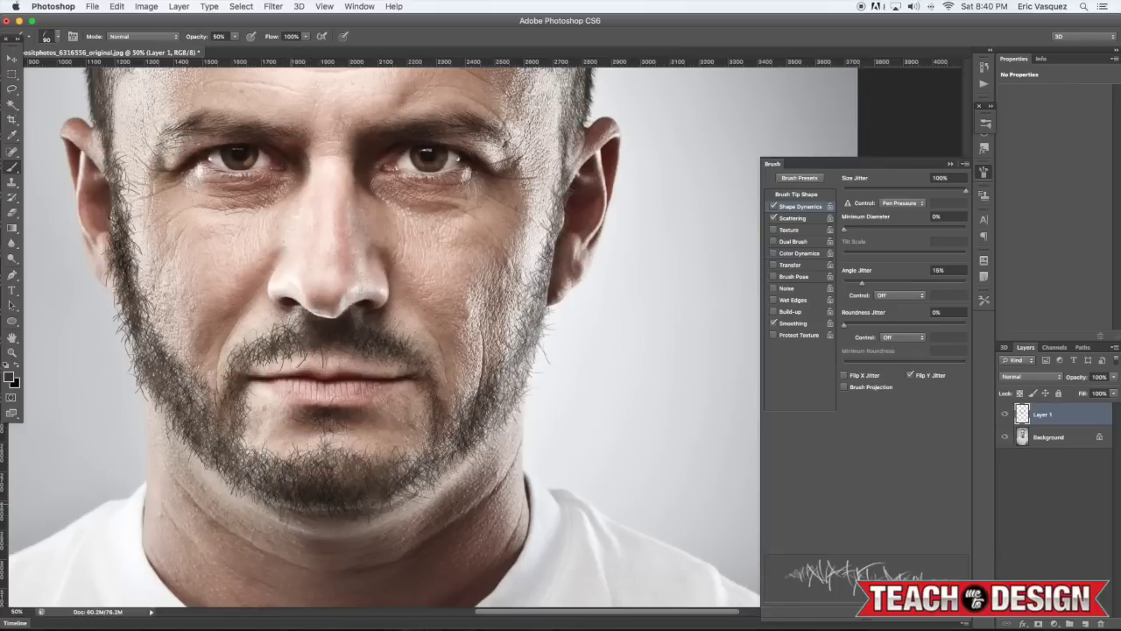
pyautogui.moveTo(416, 490); pyautogui.dragTo(396, 502)
pyautogui.keyDown('alt'); pyautogui.click(321, 488); pyautogui.keyUp('alt')
pyautogui.moveTo(300, 450)
pyautogui.mouseDown()
pyautogui.moveTo(353, 448)
pyautogui.moveTo(338, 444)
pyautogui.mouseUp()
# - Thicken the hair beside both mouth corners and paint the cheek at the image's right with the moustache colour
pyautogui.moveTo(234, 388); pyautogui.dragTo(230, 434)
pyautogui.moveTo(428, 393)
pyautogui.mouseDown()
pyautogui.moveTo(427, 429)
pyautogui.moveTo(433, 418)
pyautogui.mouseUp()
pyautogui.keyDown('alt'); pyautogui.click(377, 336); pyautogui.keyUp('alt')
pyautogui.moveTo(466, 372)
pyautogui.mouseDown()
pyautogui.moveTo(462, 401)
pyautogui.moveTo(490, 357)
pyautogui.mouseUp()
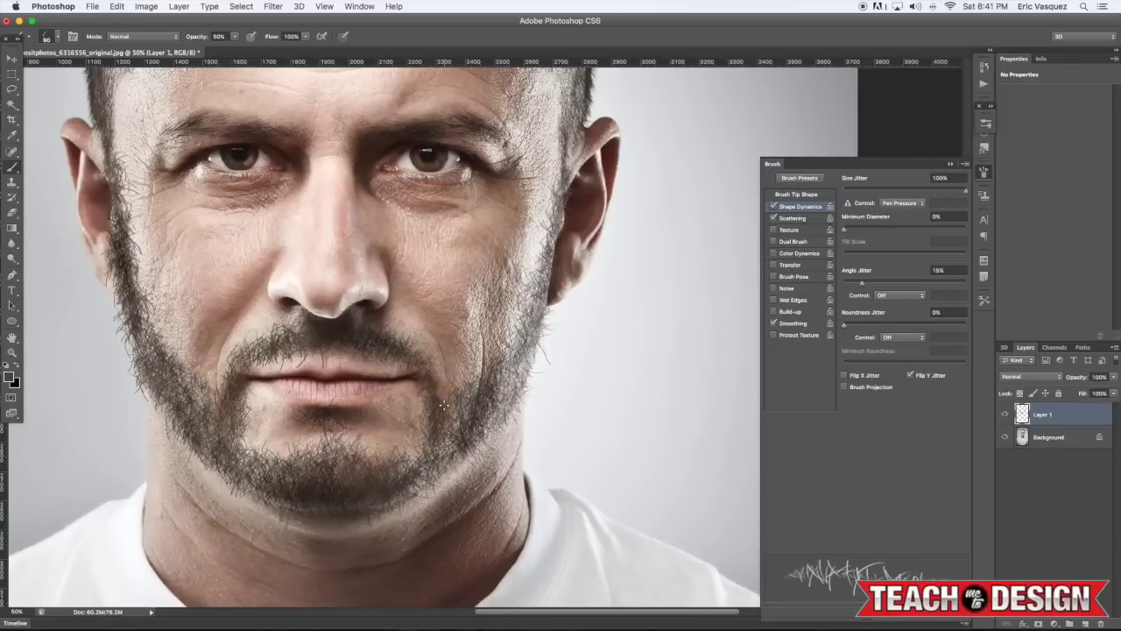
# - Sample the dark moustache colour and build up both sideburns and the beard down to the jaw and chin
pyautogui.keyDown('alt'); pyautogui.click(366, 335); pyautogui.keyUp('alt')
pyautogui.moveTo(501, 336); pyautogui.dragTo(487, 364)
pyautogui.moveTo(555, 173)
pyautogui.mouseDown()
pyautogui.moveTo(539, 309)
pyautogui.moveTo(498, 368)
pyautogui.mouseUp()
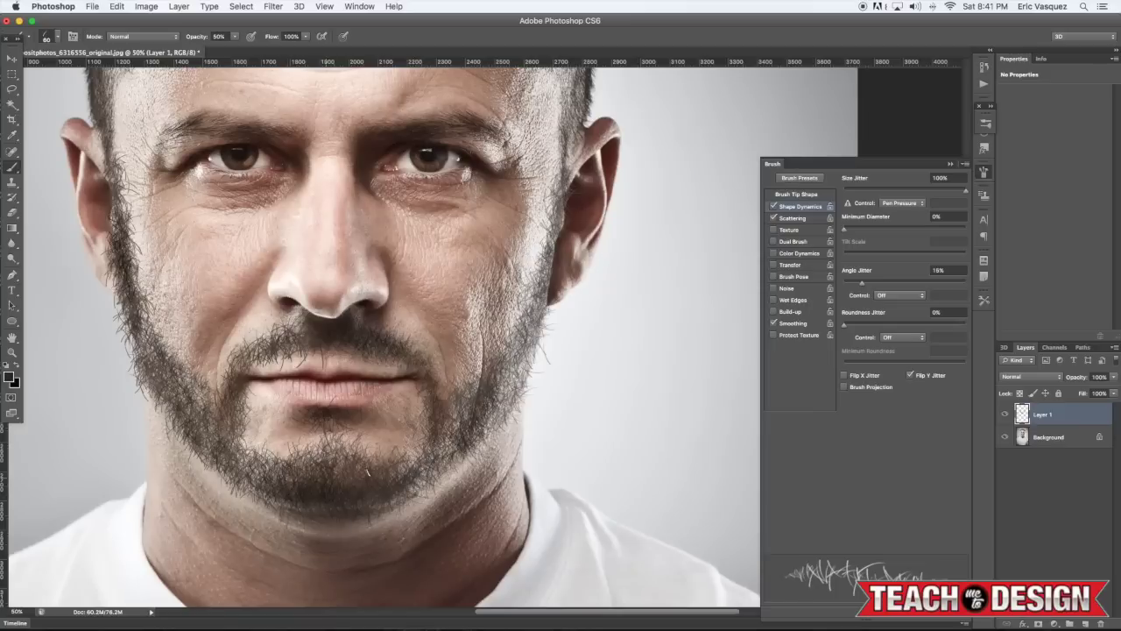
pyautogui.moveTo(419, 453)
pyautogui.mouseDown()
pyautogui.moveTo(390, 475)
pyautogui.moveTo(494, 412)
pyautogui.moveTo(464, 457)
pyautogui.moveTo(421, 487)
pyautogui.mouseUp()
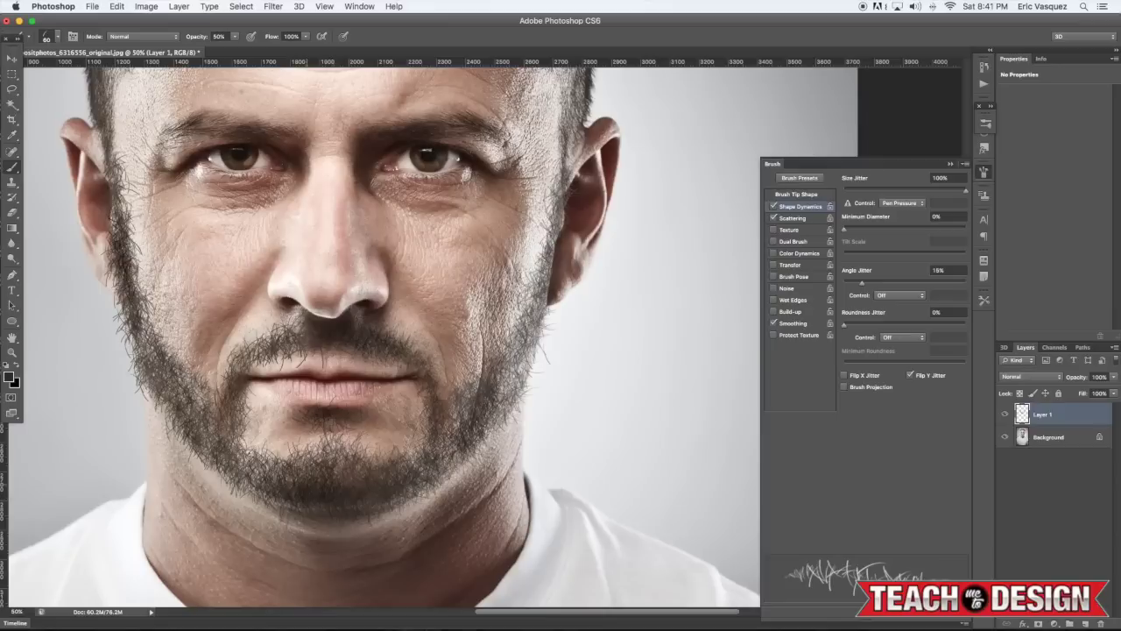
pyautogui.moveTo(142, 302); pyautogui.dragTo(205, 380)
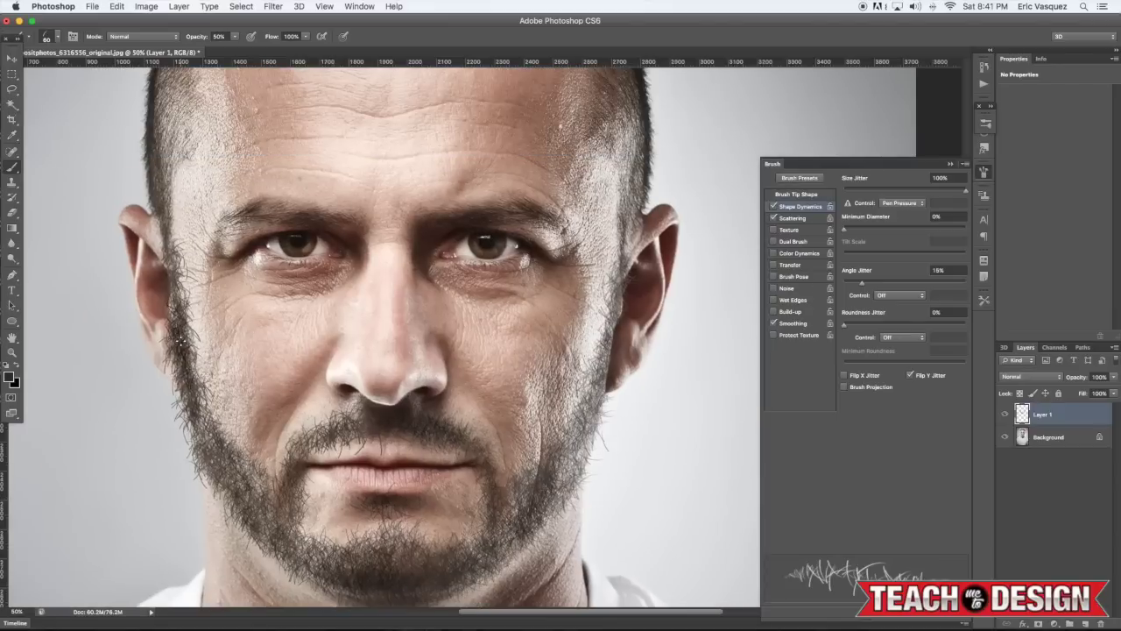
pyautogui.moveTo(619, 233)
pyautogui.mouseDown()
pyautogui.moveTo(596, 405)
pyautogui.moveTo(553, 464)
pyautogui.moveTo(564, 460)
pyautogui.moveTo(558, 482)
pyautogui.moveTo(536, 503)
pyautogui.moveTo(536, 490)
pyautogui.mouseUp()
# - Adjust the brush size, lower its opacity to 30%, and add softer hairs around the mouth corners and chin
pyautogui.press('[')
pyautogui.press('[')
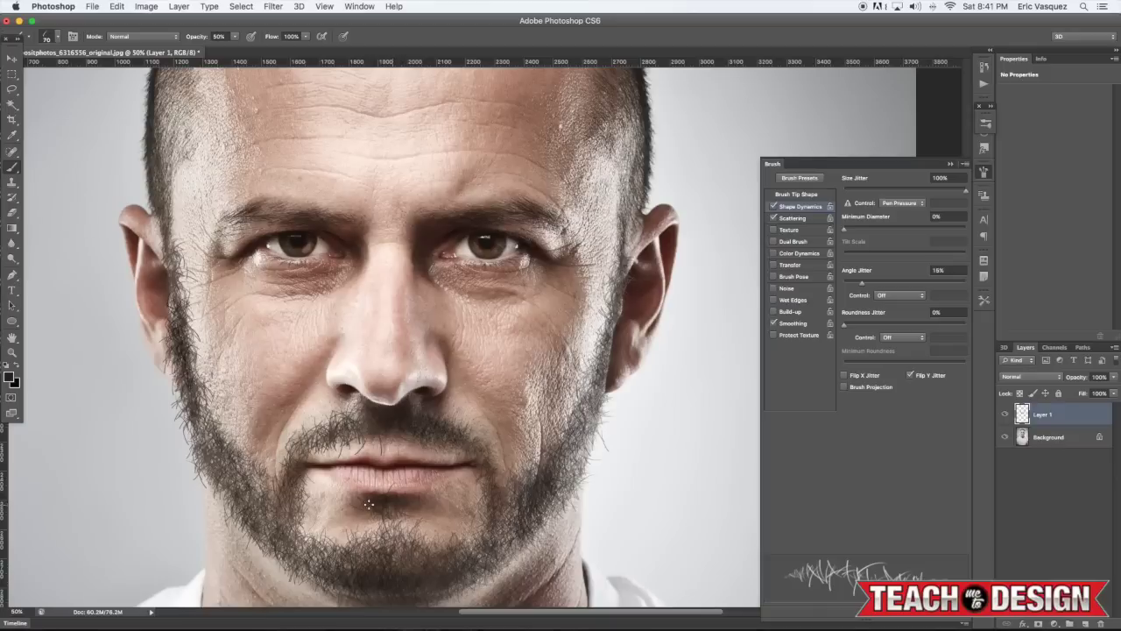
pyautogui.moveTo(303, 485)
pyautogui.mouseDown()
pyautogui.moveTo(295, 518)
pyautogui.moveTo(342, 541)
pyautogui.mouseUp()
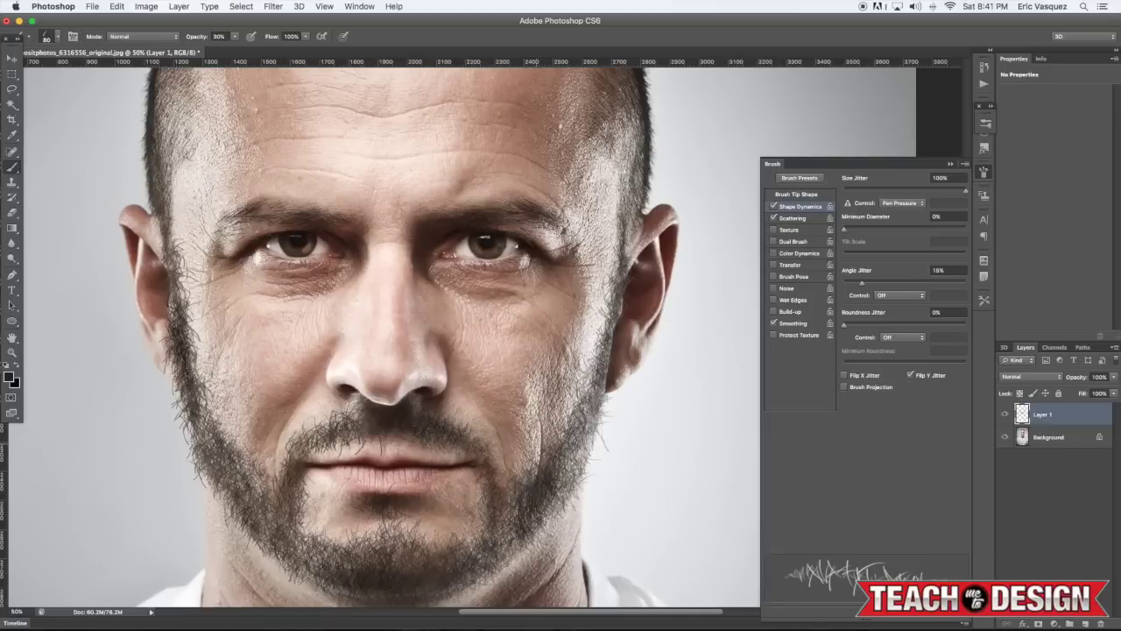
pyautogui.scroll(-3, 503, 468)
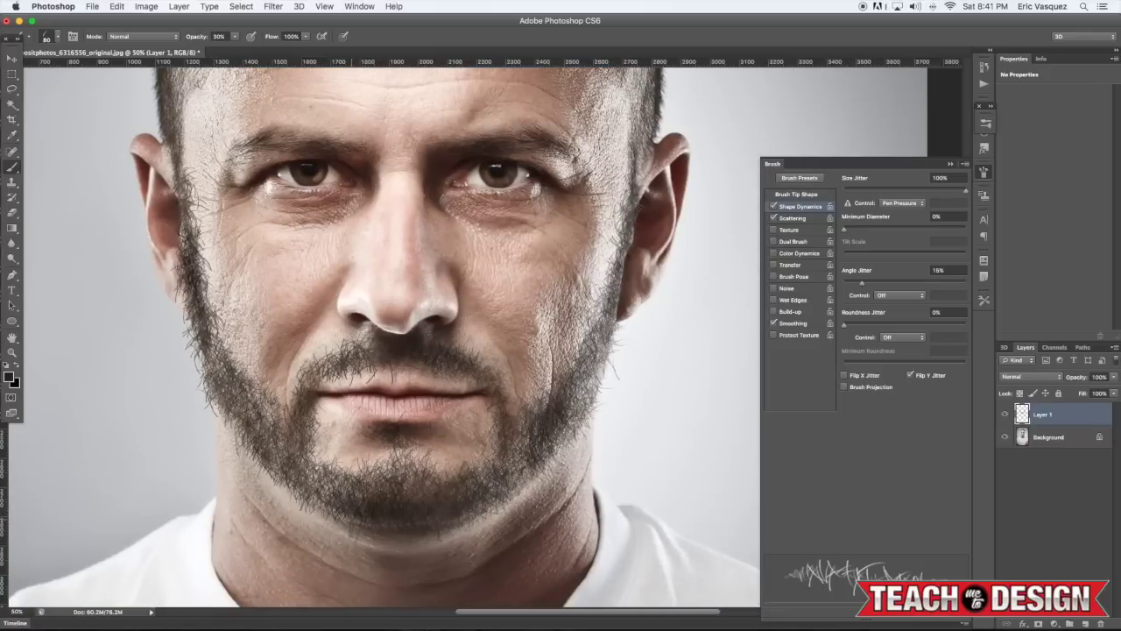
pyautogui.press('super+minus')
pyautogui.press('super+minus')
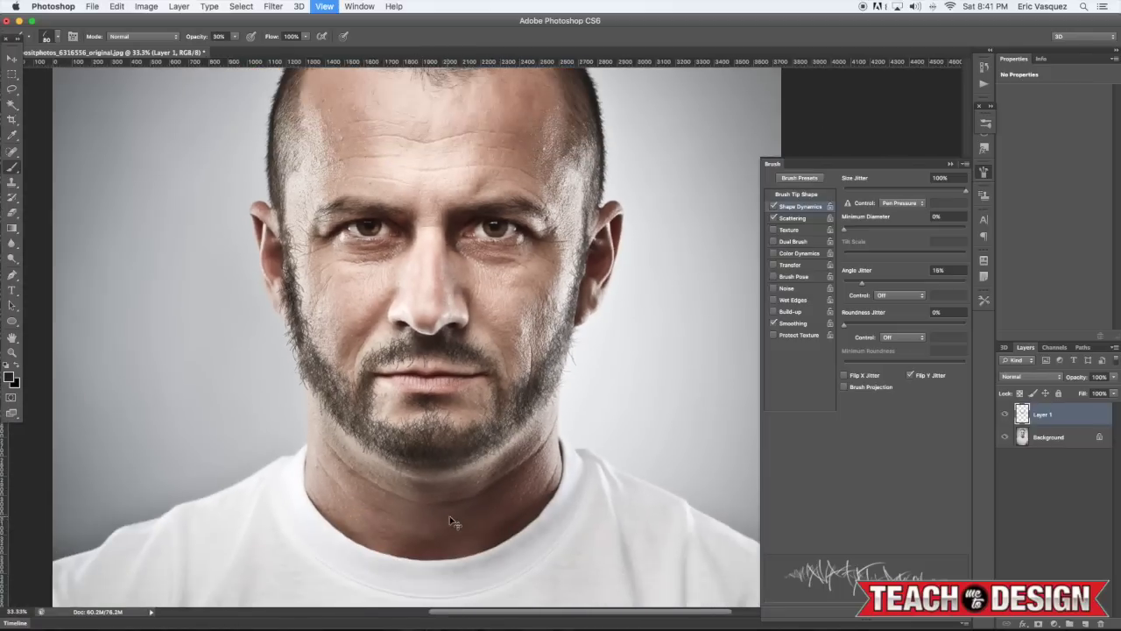
pyautogui.moveTo(496, 409); pyautogui.dragTo(502, 433)
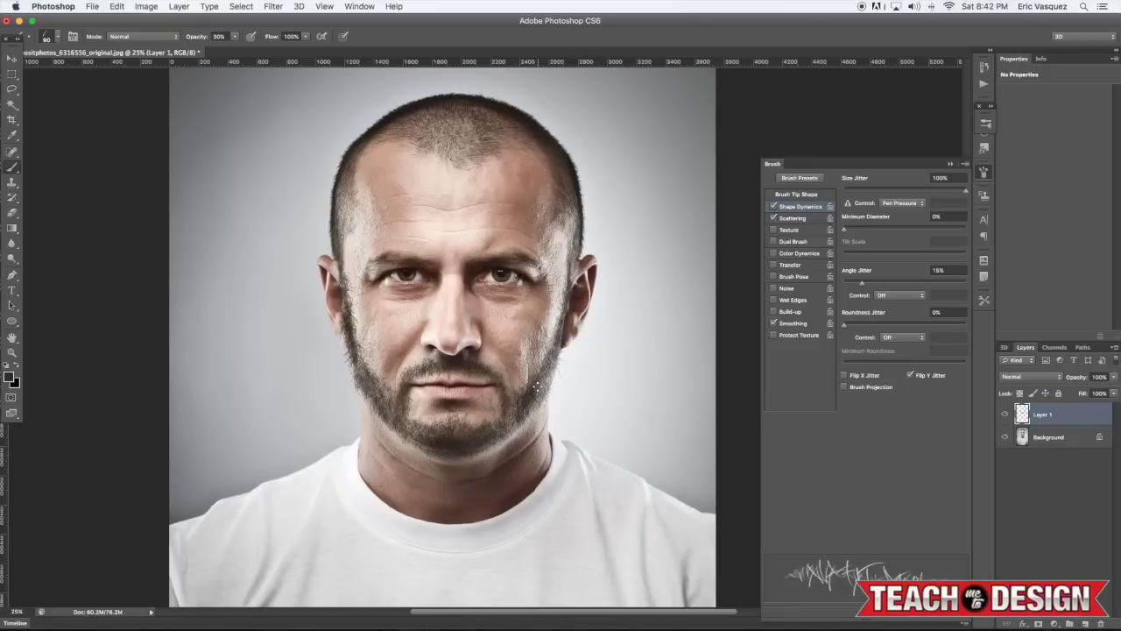
# - Enlarge the brush to 125 px and set its scatter to 81% and count to 13
pyautogui.press(']')
pyautogui.press(']')
pyautogui.click(901, 204)
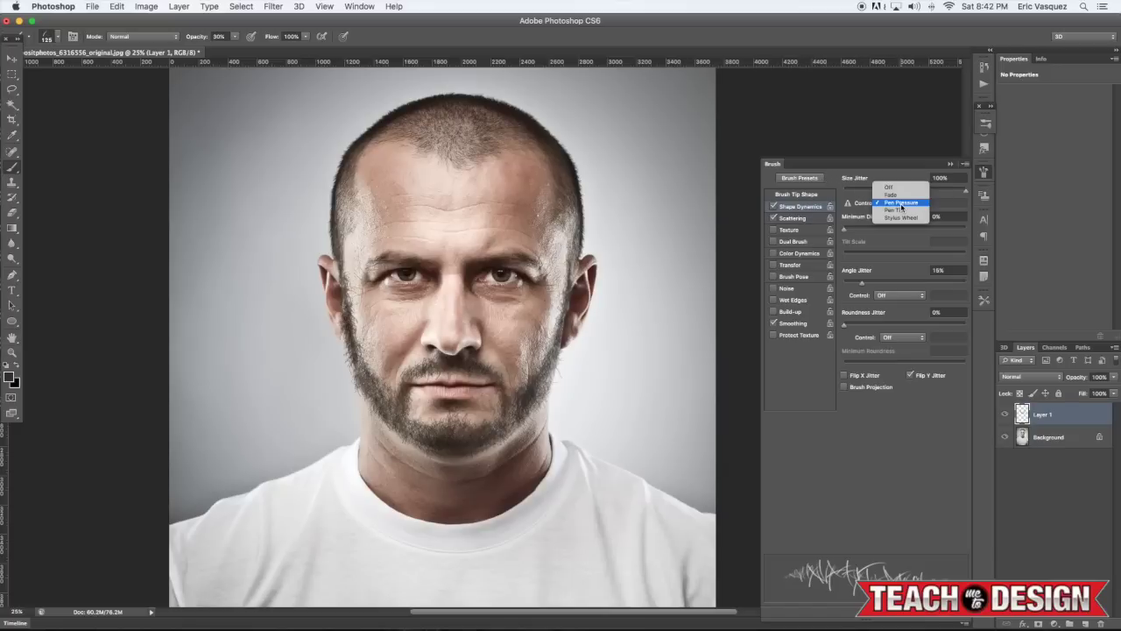
pyautogui.click(848, 211)
pyautogui.click(788, 219)
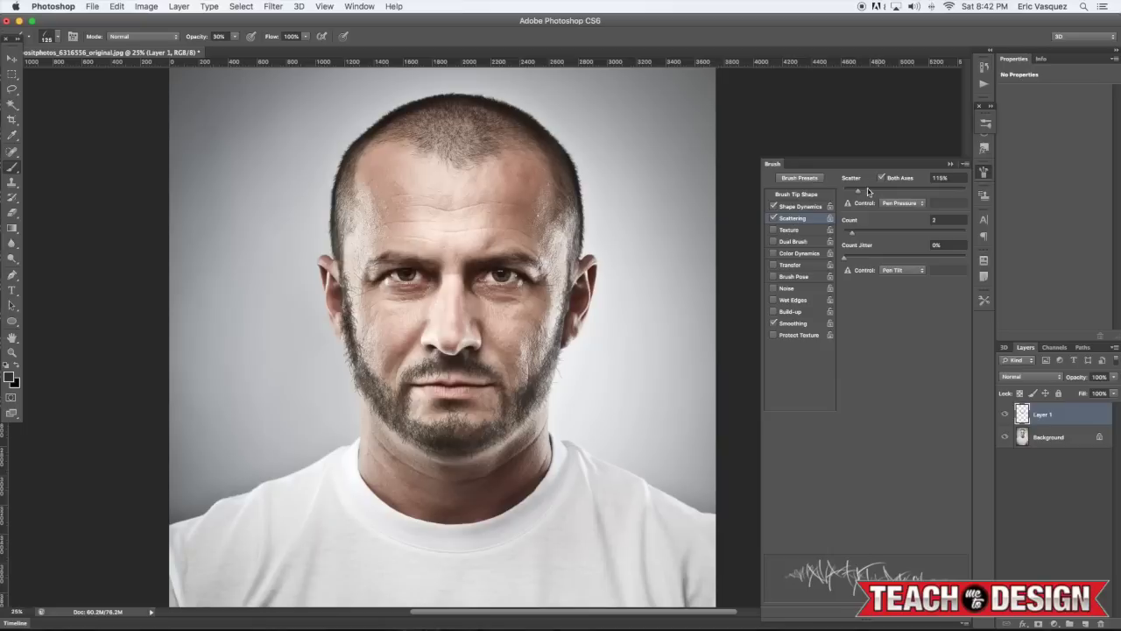
pyautogui.moveTo(873, 193)
pyautogui.mouseDown()
pyautogui.moveTo(884, 194)
pyautogui.moveTo(854, 195)
pyautogui.mouseUp()
pyautogui.moveTo(853, 234); pyautogui.dragTo(944, 235)
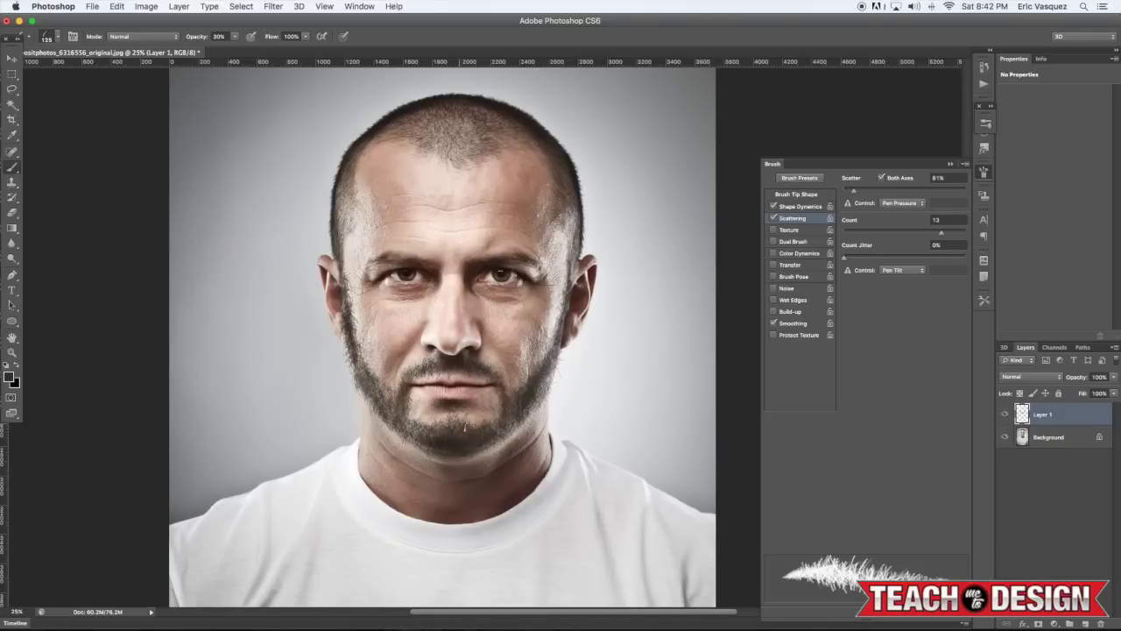
# - Sample the beard colour and paint denser hair along the jaw at the image's left and beside the opposite mouth corner
pyautogui.keyDown('alt'); pyautogui.click(356, 350); pyautogui.keyUp('alt')
pyautogui.moveTo(358, 374); pyautogui.dragTo(401, 432)
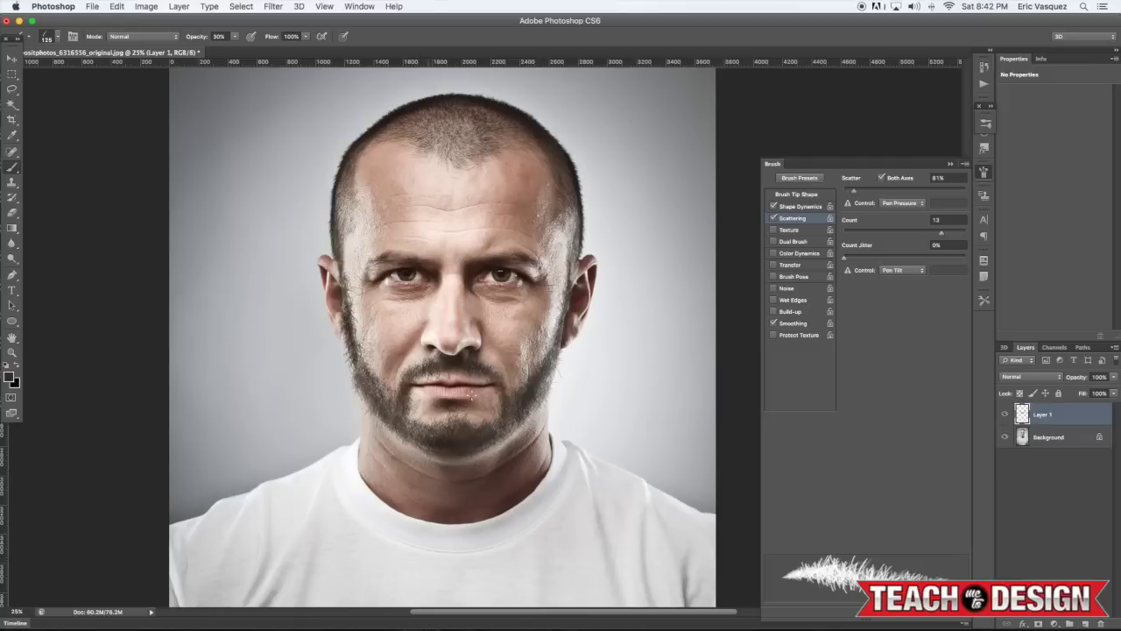
pyautogui.moveTo(496, 379); pyautogui.dragTo(498, 404)
# - Add a layer mask to Layer 1 and hide stray hairs around the sideburns with black at 100% brush opacity
pyautogui.click(1038, 624)
pyautogui.press('super+plus')
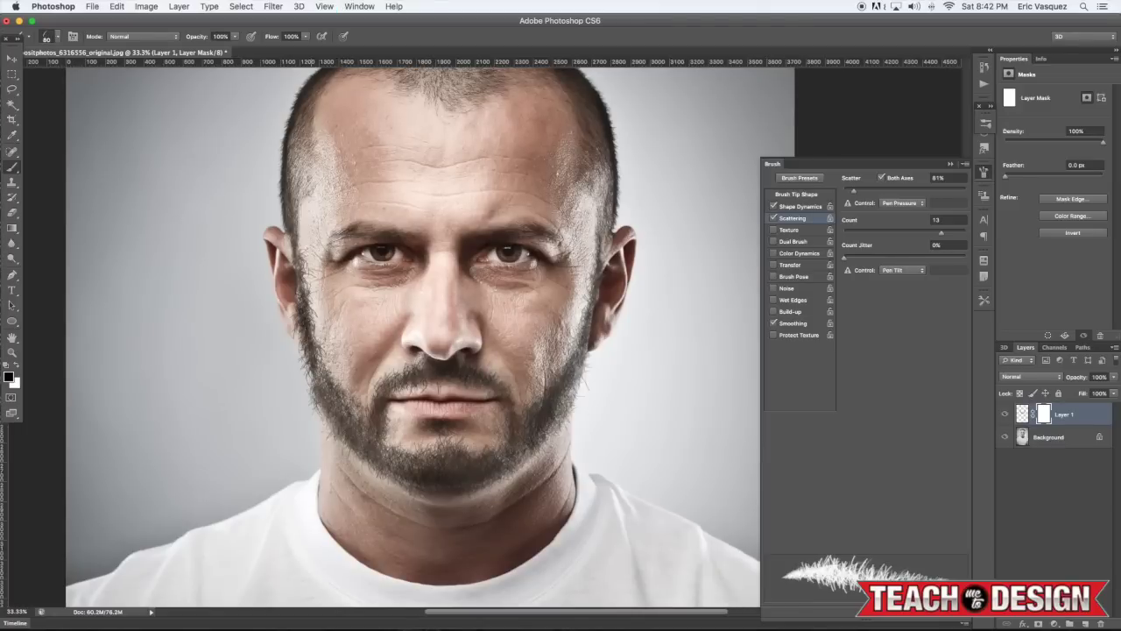
pyautogui.moveTo(306, 266); pyautogui.dragTo(307, 291)
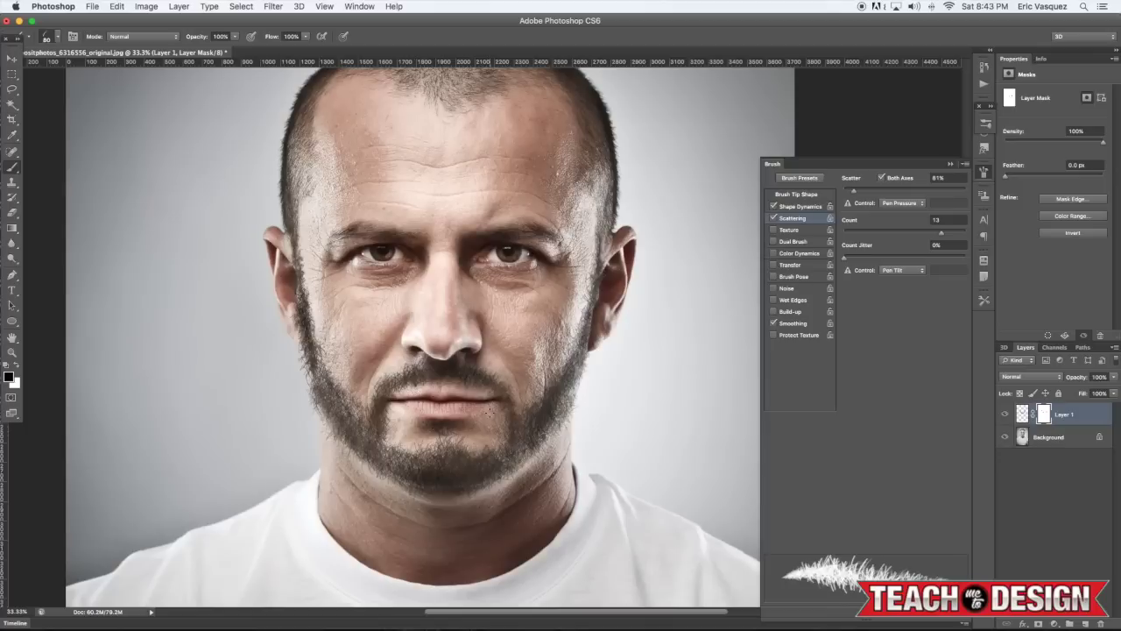
# - Apply the layer mask to Layer 1 and create a new layer above it
pyautogui.rightClick(1044, 413)
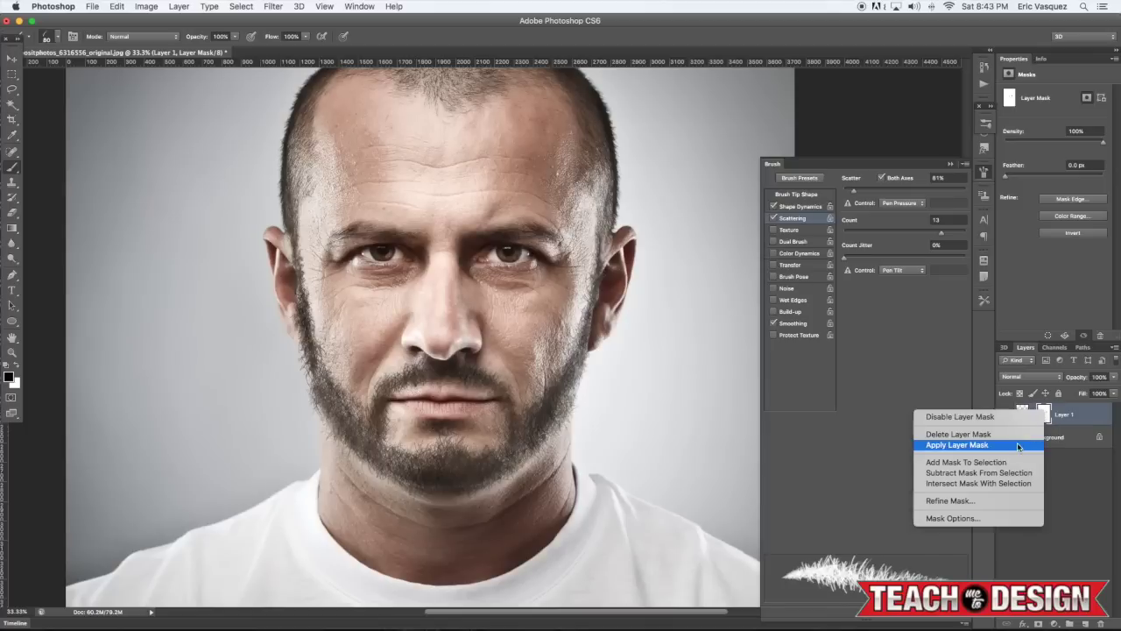
pyautogui.click(1015, 441)
pyautogui.press('super+shift+alt+n')
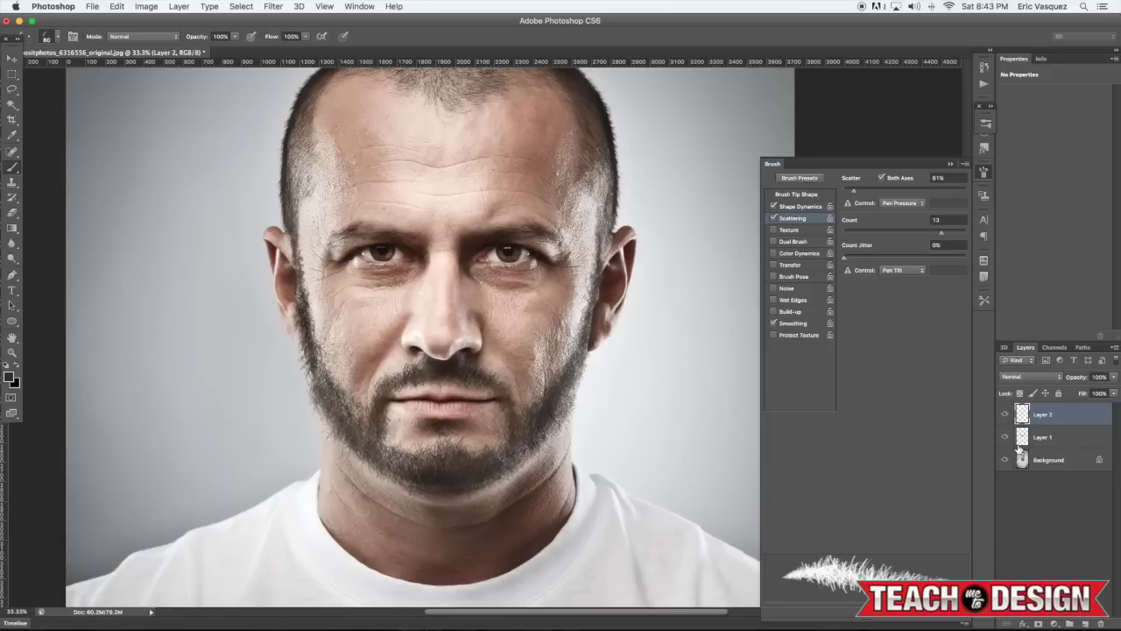
# - Choose the Soft Round Pressure Size brush, enlarge it to 250 px, and lower its opacity to 10%
pyautogui.click(795, 196)
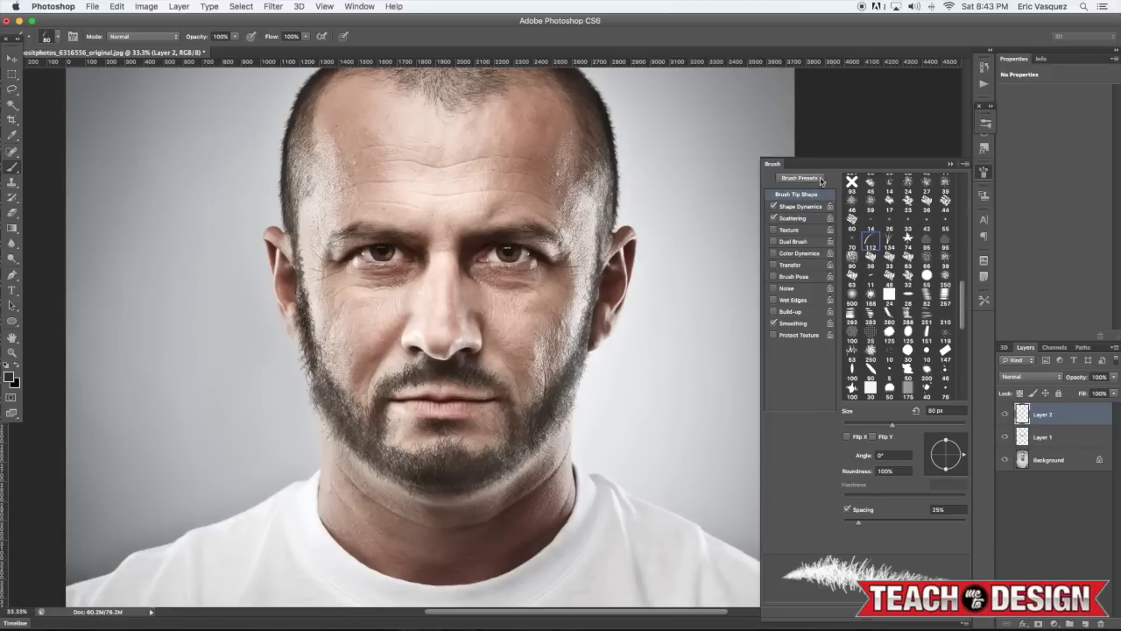
pyautogui.click(792, 177)
pyautogui.click(815, 198)
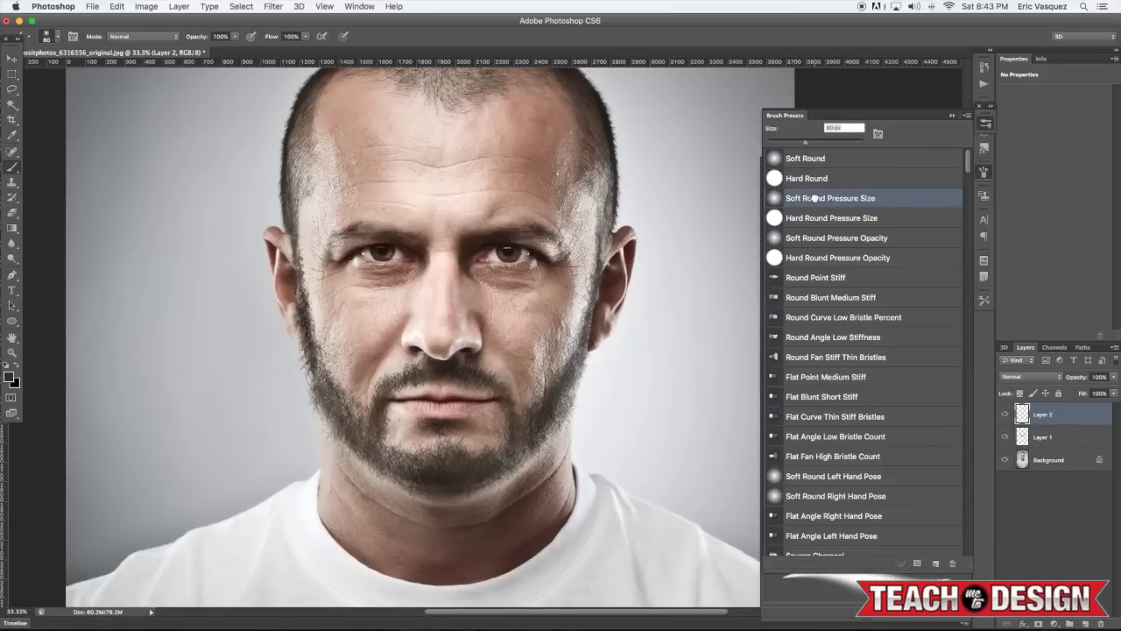
pyautogui.press(']')
pyautogui.press(']')
pyautogui.press(']')
pyautogui.press(']')
pyautogui.press(']')
pyautogui.press(']')
pyautogui.press(']')
pyautogui.press(']')
pyautogui.press(']')
pyautogui.press('[')
pyautogui.press('[')
pyautogui.press('[')
pyautogui.press('[')
# - Set the new layer's blend mode to Multiply and softly shade the beard on the jaw and chin
pyautogui.click(1025, 376)
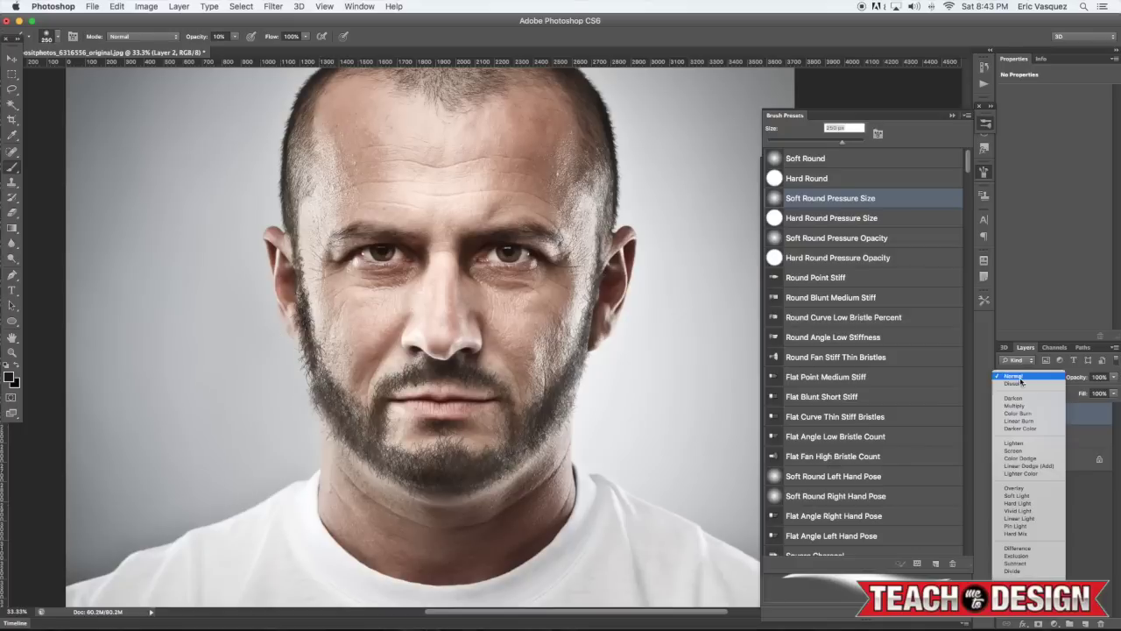
pyautogui.press(']')
pyautogui.moveTo(354, 414); pyautogui.dragTo(363, 432)
pyautogui.press('[')
pyautogui.press('[')
pyautogui.press('[')
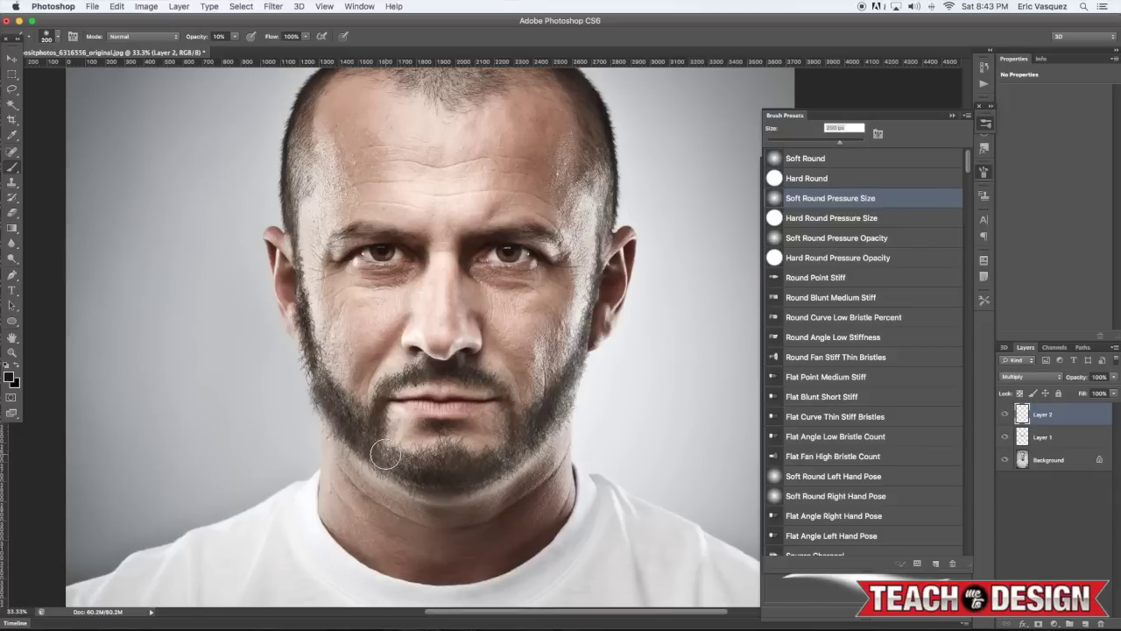
pyautogui.moveTo(444, 477)
pyautogui.mouseDown()
pyautogui.moveTo(463, 477)
pyautogui.moveTo(440, 458)
pyautogui.moveTo(468, 468)
pyautogui.mouseUp()
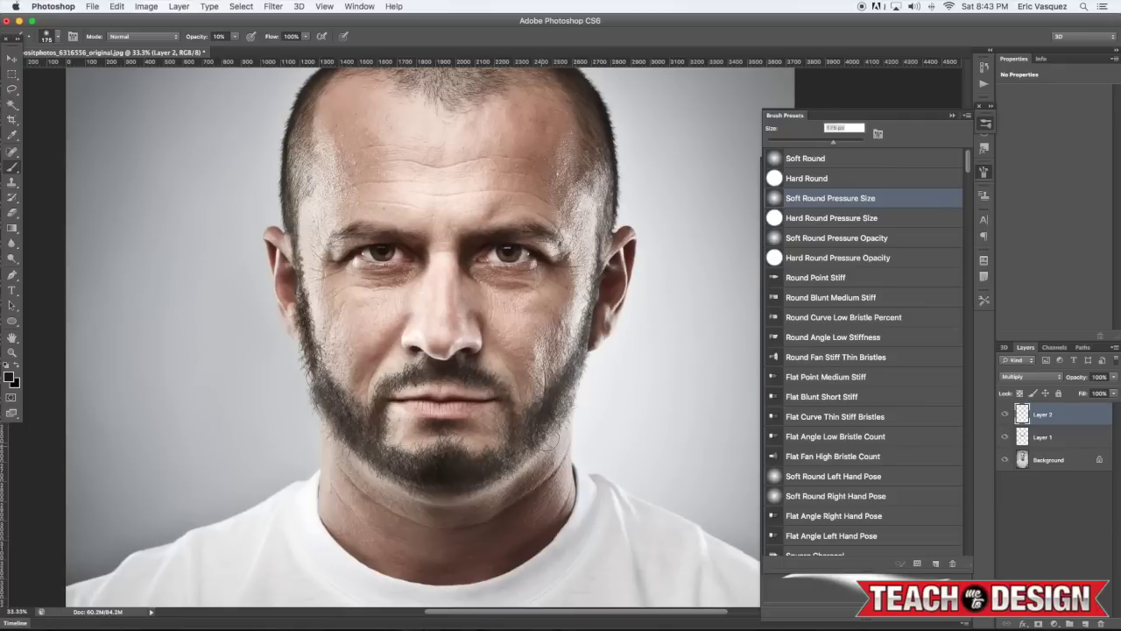
# - Deepen the shading along the jaw at the image's left with a 250 px brush, then reduce the brush to 150 px
pyautogui.press(']')
pyautogui.press(']')
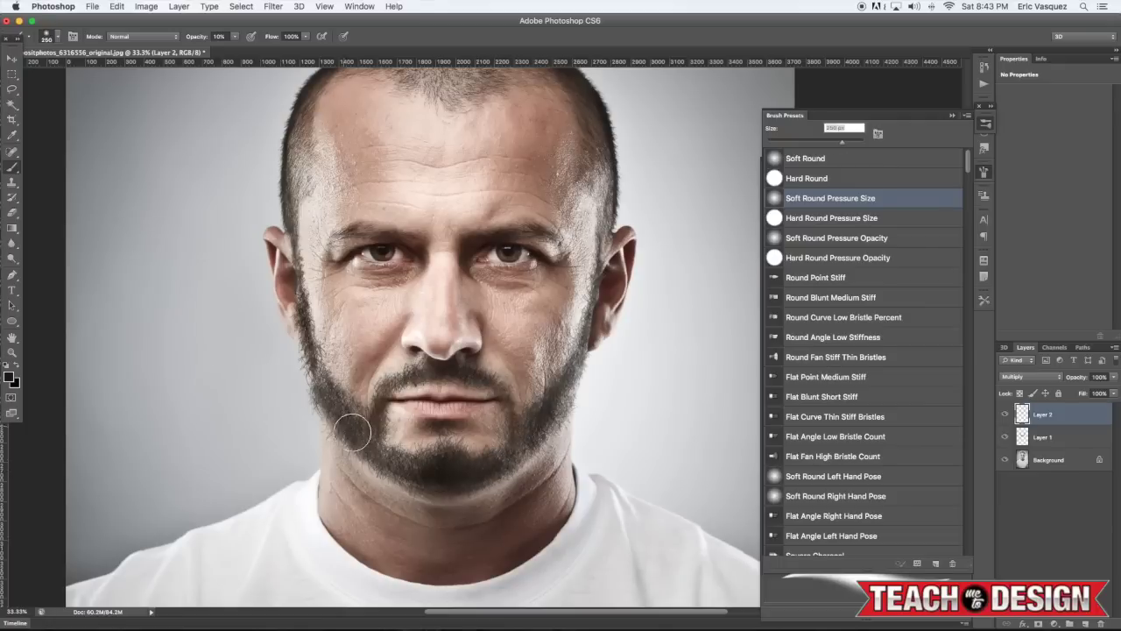
pyautogui.moveTo(360, 434); pyautogui.dragTo(392, 455)
pyautogui.press('[')
pyautogui.press('[')
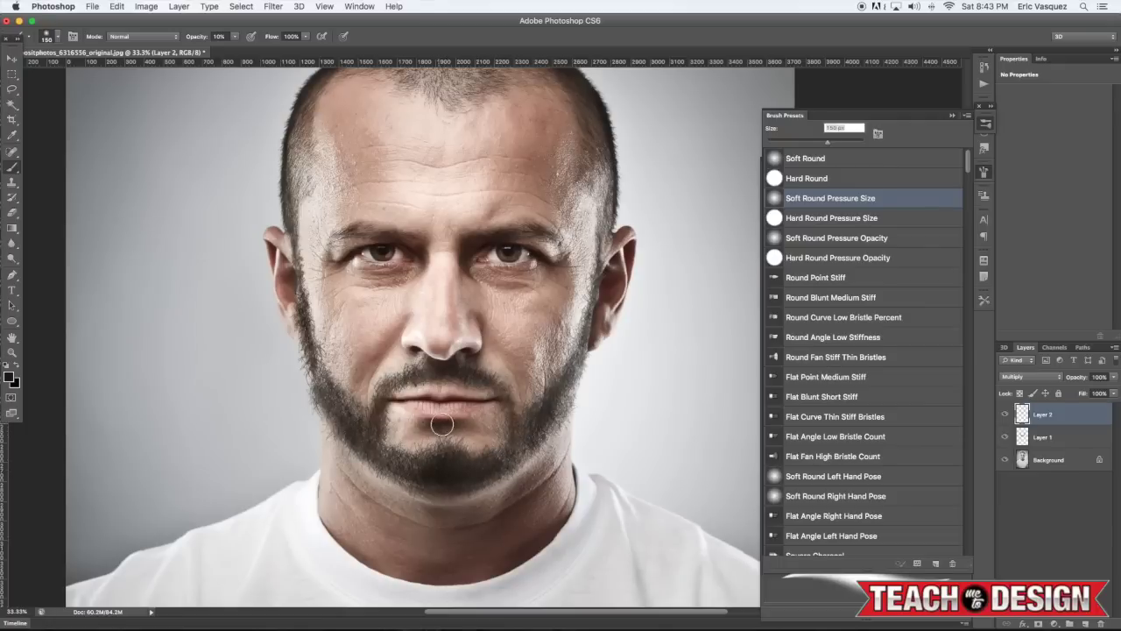
pyautogui.press('[')
pyautogui.press('super+0')
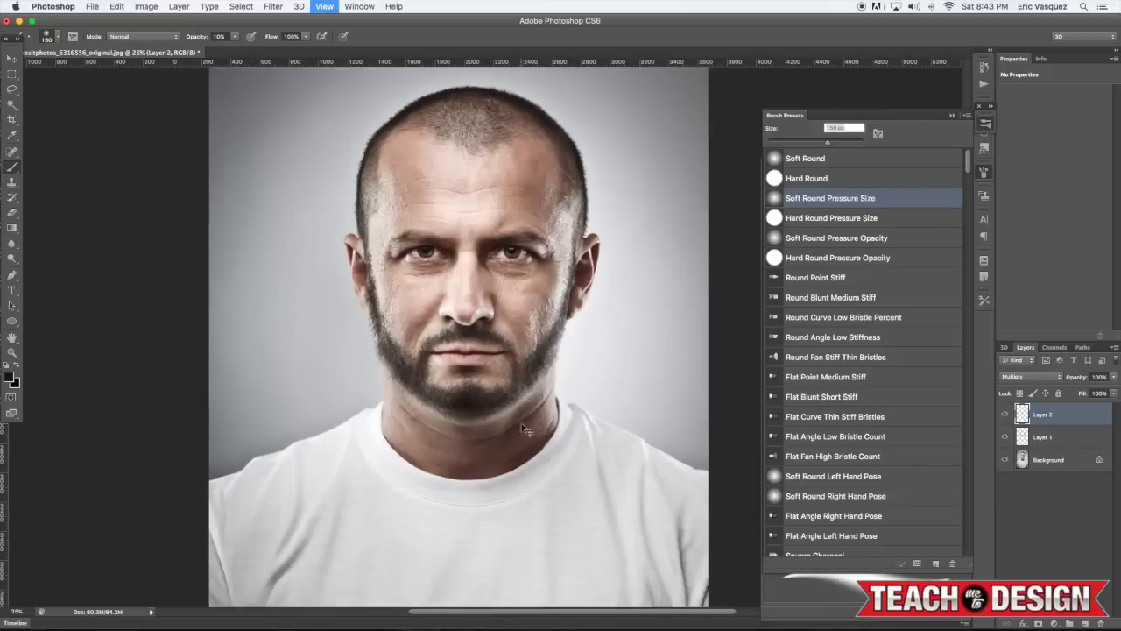
# - Make Layer 1 active and select the 112 px grass-blade brush tip for painting
pyautogui.press('v')
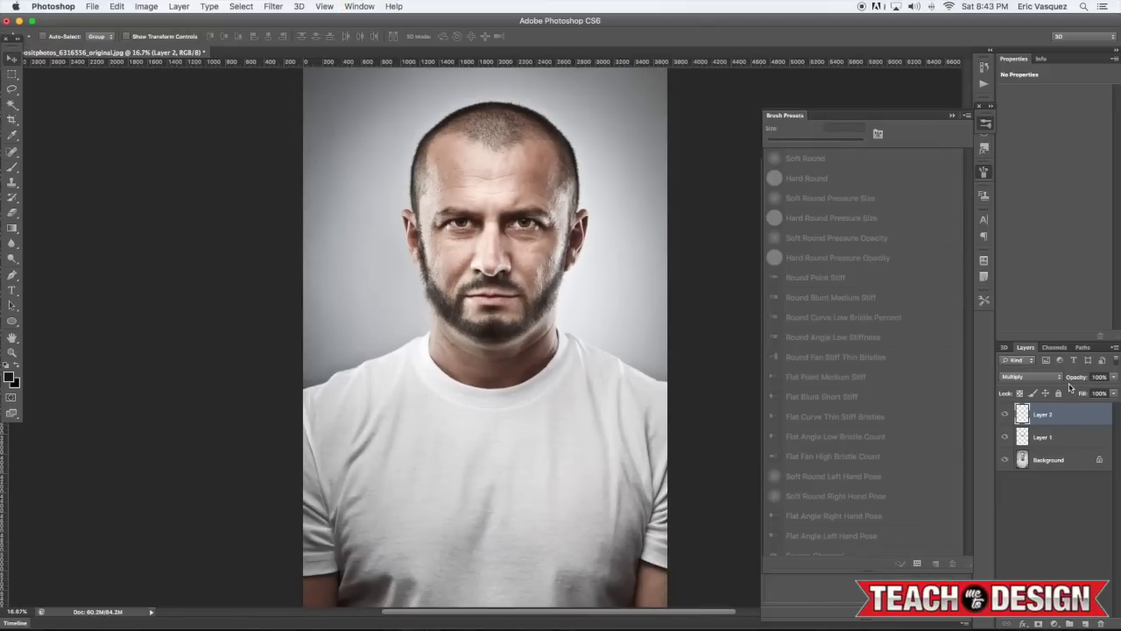
pyautogui.click(1061, 440)
pyautogui.press('super+plus')
pyautogui.press('super+plus')
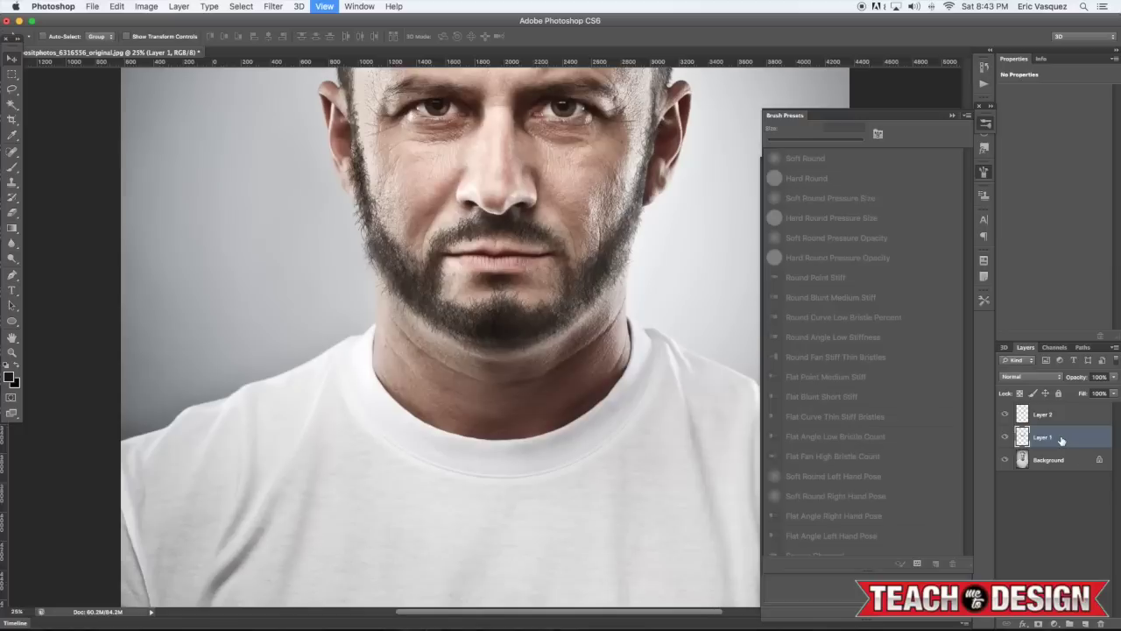
pyautogui.press('b')
pyautogui.moveTo(497, 296); pyautogui.dragTo(507, 364)
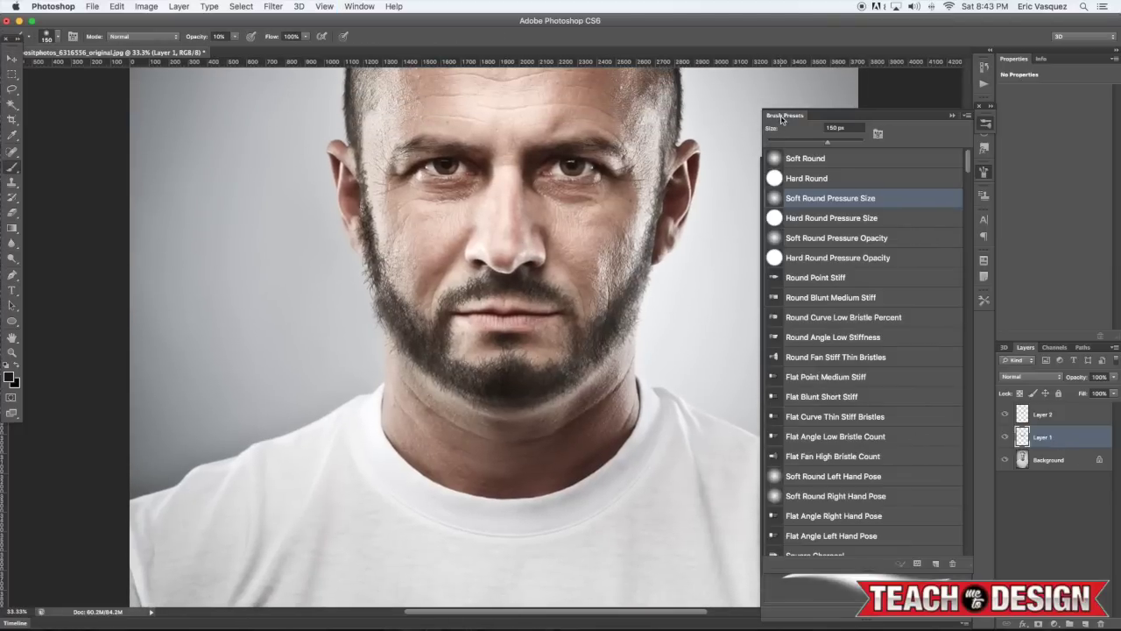
pyautogui.press('F5')
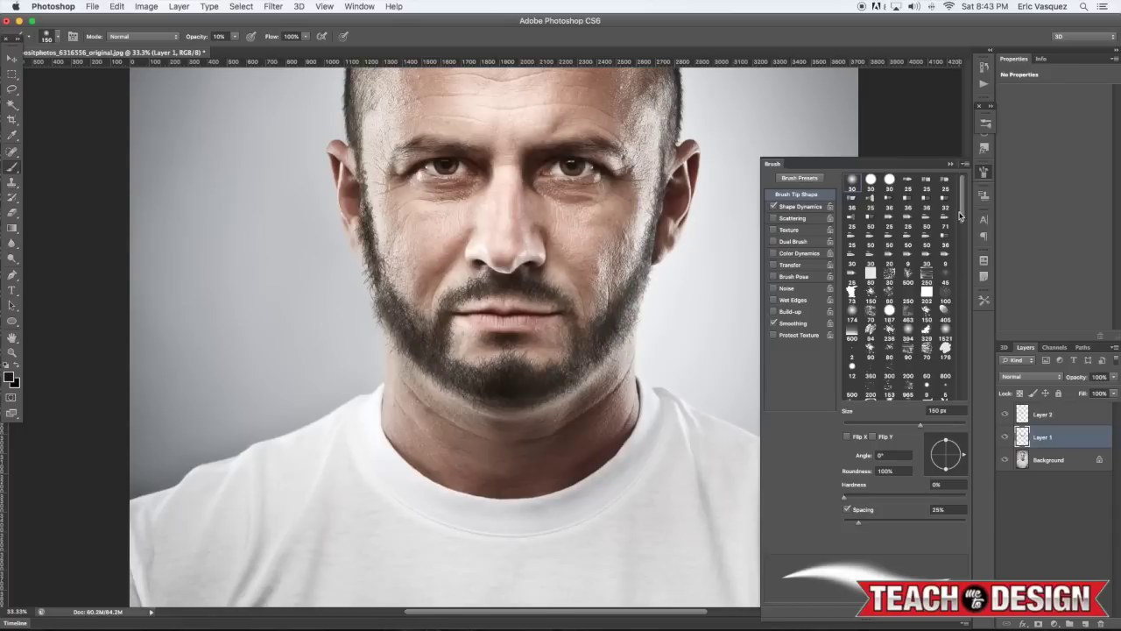
pyautogui.scroll(-3, 963, 254)
pyautogui.scroll(-3, 967, 284)
pyautogui.scroll(-4, 966, 291)
pyautogui.click(869, 316)
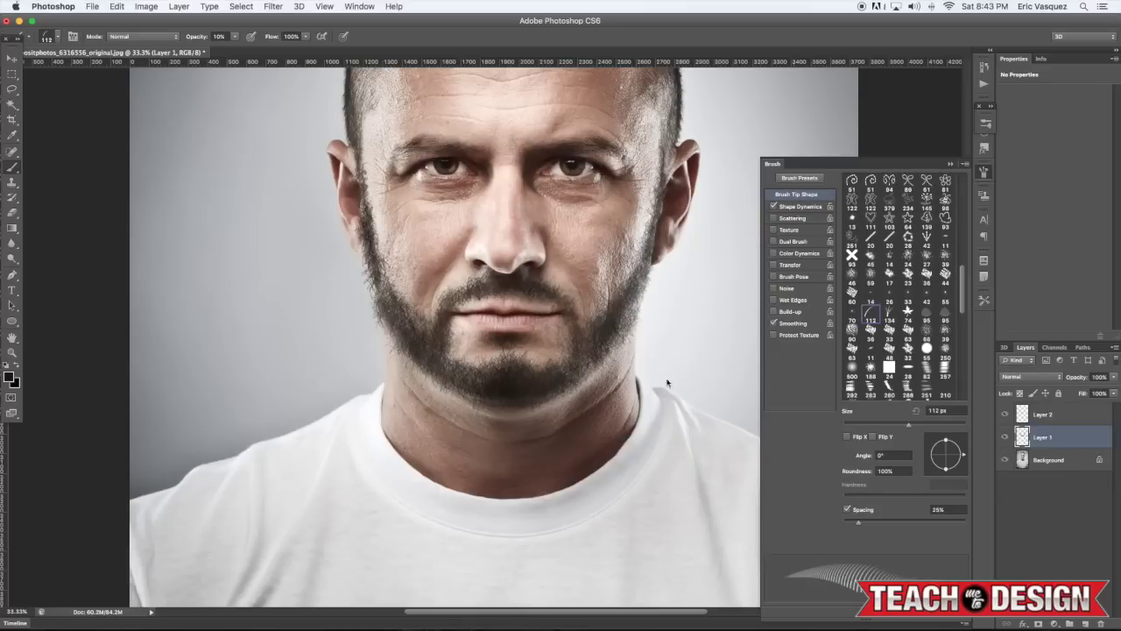
# - Reduce the grass-blade brush to 90 px and set its opacity to 100%
pyautogui.press('[')
pyautogui.press('[')
pyautogui.press('x')
pyautogui.press('0')
pyautogui.press('x')
# - Enable Scattering with a count of 5 and raise the brush's size jitter and angle jitter
pyautogui.click(792, 218)
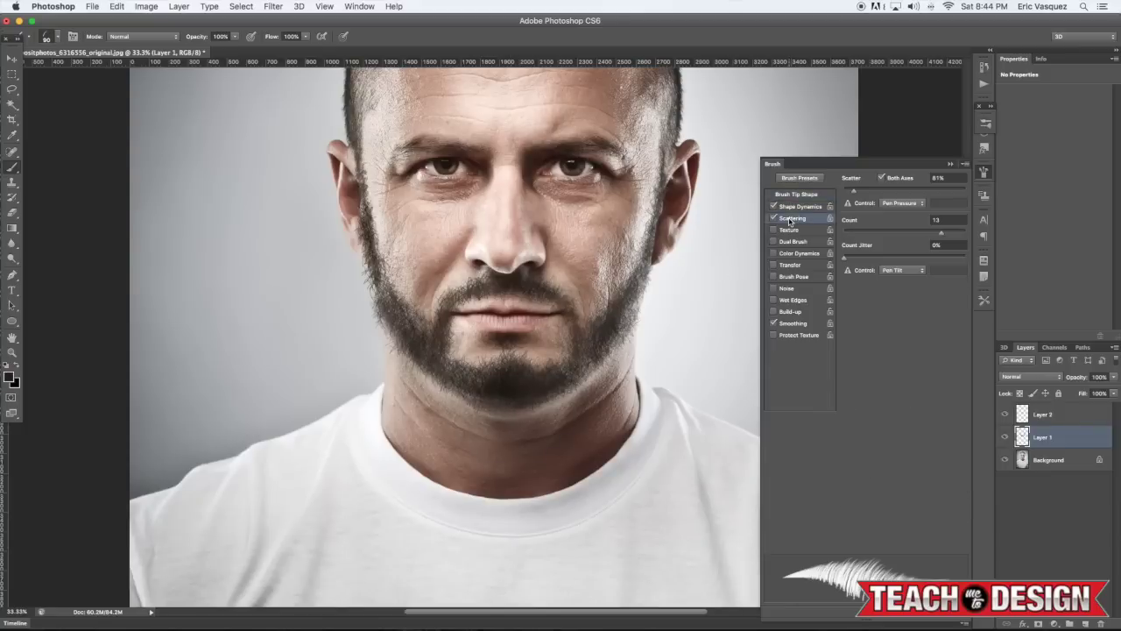
pyautogui.click(793, 205)
pyautogui.moveTo(844, 190); pyautogui.dragTo(924, 190)
pyautogui.moveTo(845, 282); pyautogui.dragTo(940, 273)
pyautogui.click(791, 219)
pyautogui.moveTo(937, 235); pyautogui.dragTo(872, 235)
# - Try a stroke of hairs along the chin's lower edge and undo it
pyautogui.moveTo(487, 395)
pyautogui.mouseDown()
pyautogui.moveTo(519, 408)
pyautogui.moveTo(455, 388)
pyautogui.moveTo(481, 403)
pyautogui.mouseUp()
pyautogui.press('super+z')
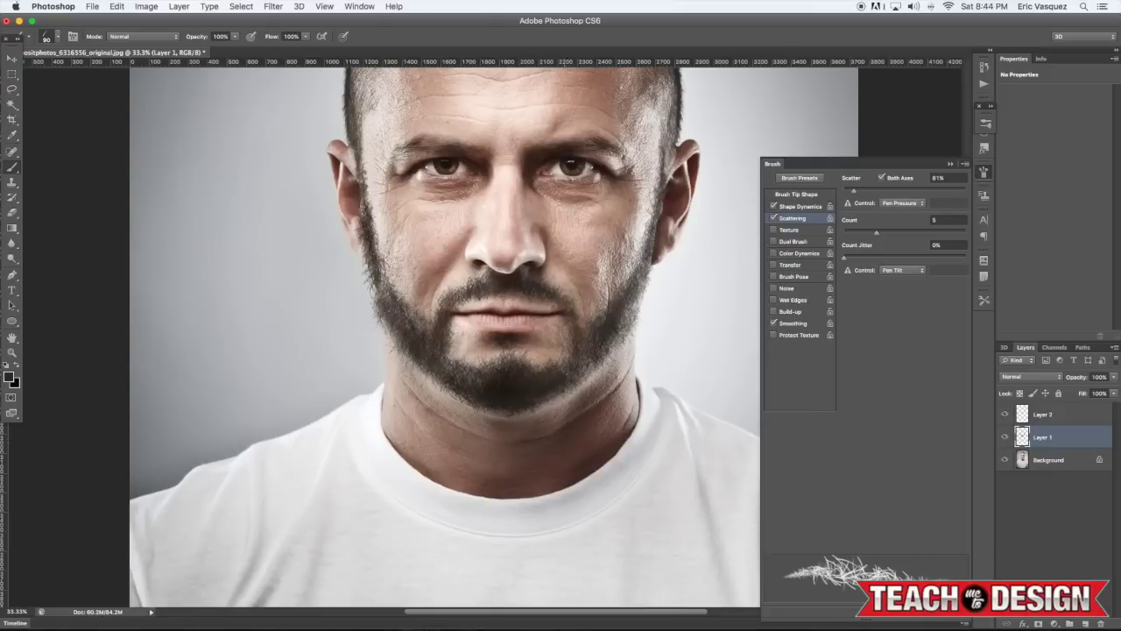
# - Paint hairs along the jaw and chin's lower edge with a tone sampled from the beard at 50% brush opacity
pyautogui.moveTo(593, 364); pyautogui.dragTo(546, 397)
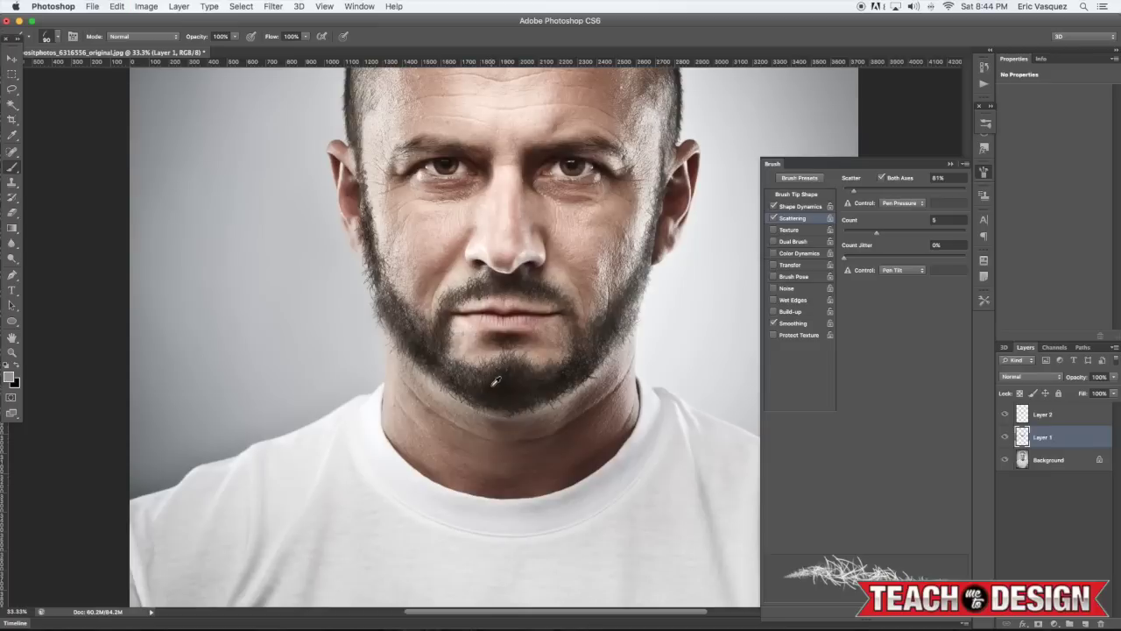
pyautogui.press('5')
pyautogui.keyDown('alt'); pyautogui.click(391, 304); pyautogui.keyUp('alt')
pyautogui.moveTo(585, 370); pyautogui.dragTo(560, 404)
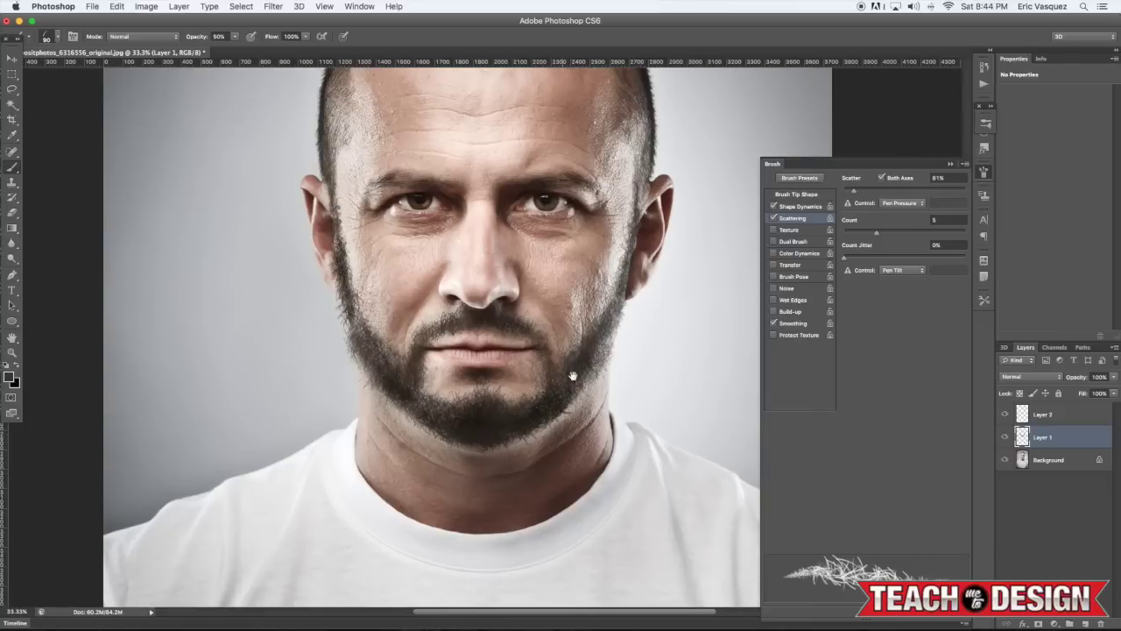
# - Sample a light tone beside the ear as the paint color and reduce the brush's scattering count to 1
pyautogui.keyDown('alt'); pyautogui.click(640, 178); pyautogui.keyUp('alt')
pyautogui.moveTo(860, 236); pyautogui.dragTo(854, 236)
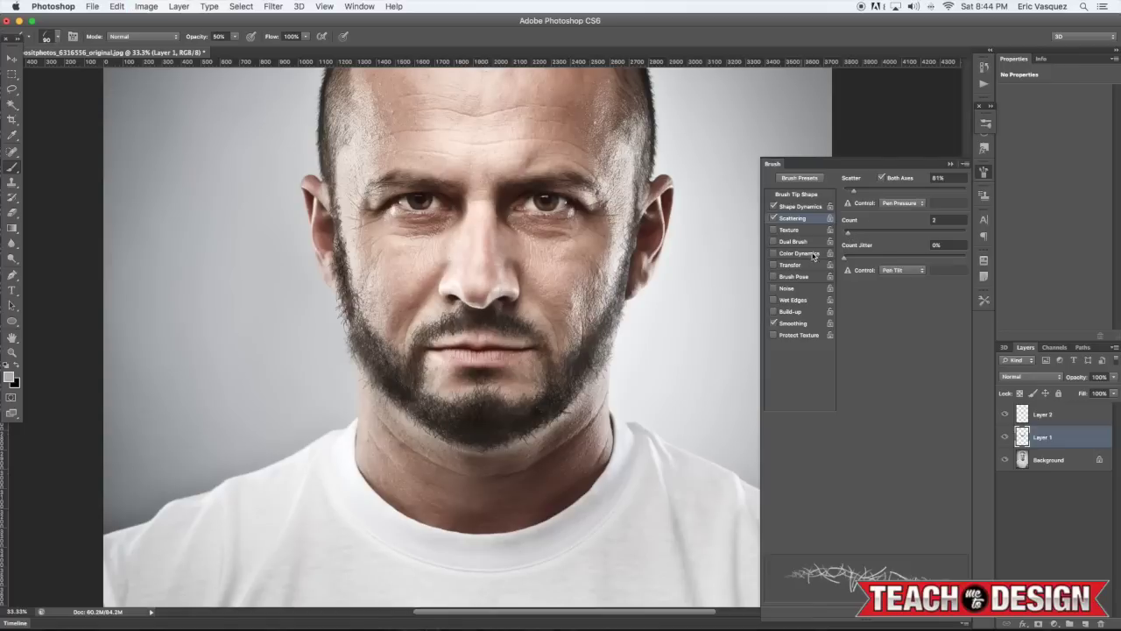
pyautogui.moveTo(848, 232); pyautogui.dragTo(842, 233)
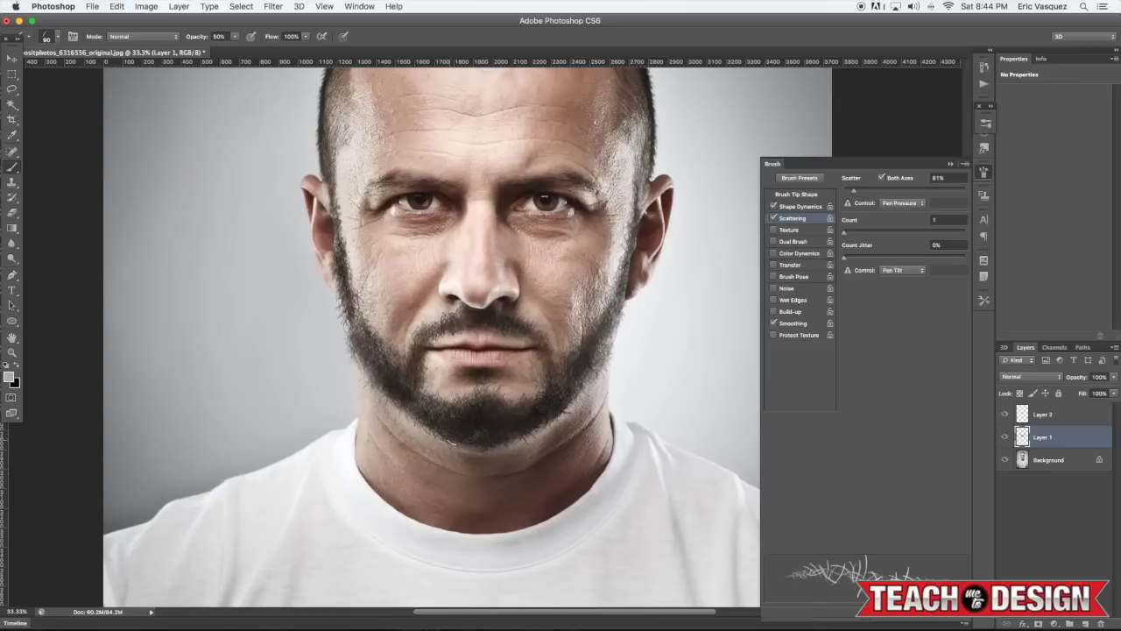
# - Add stray hairs to the chin and jaw, alternating between tones sampled from the beard and the sides of the face
pyautogui.keyDown('alt'); pyautogui.click(498, 422); pyautogui.keyUp('alt')
pyautogui.keyDown('alt'); pyautogui.click(633, 232); pyautogui.keyUp('alt')
pyautogui.keyDown('alt'); pyautogui.click(487, 412); pyautogui.keyUp('alt')
pyautogui.keyDown('alt'); pyautogui.click(533, 411); pyautogui.keyUp('alt')
pyautogui.click(488, 419)
pyautogui.keyDown('alt'); pyautogui.click(339, 204); pyautogui.keyUp('alt')
pyautogui.keyDown('alt'); pyautogui.click(393, 372); pyautogui.keyUp('alt')
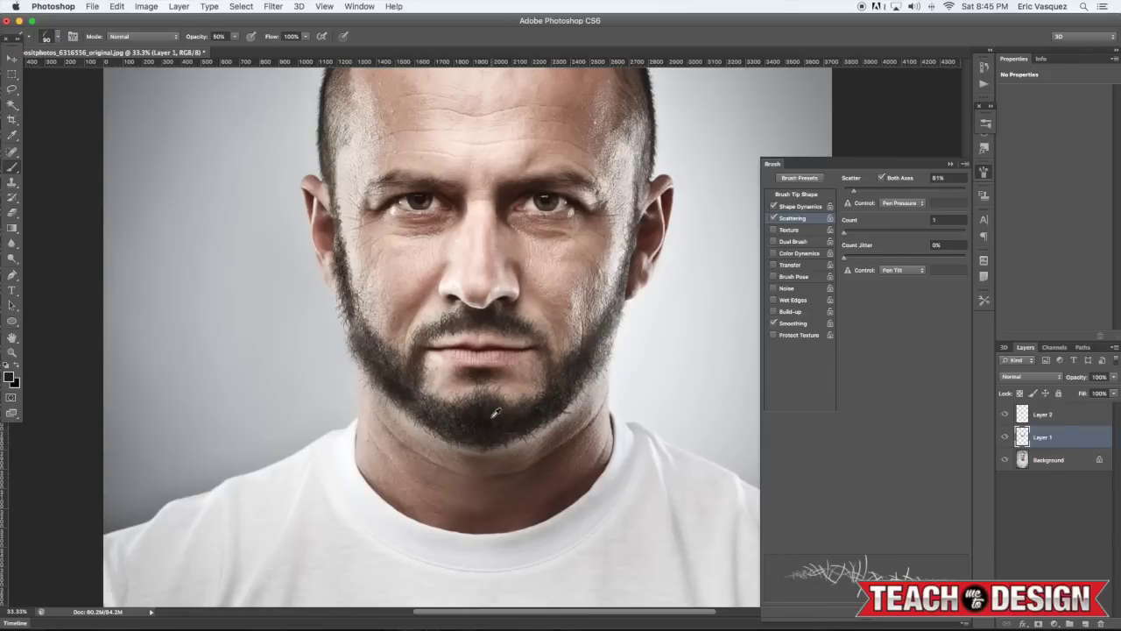
pyautogui.click(396, 381)
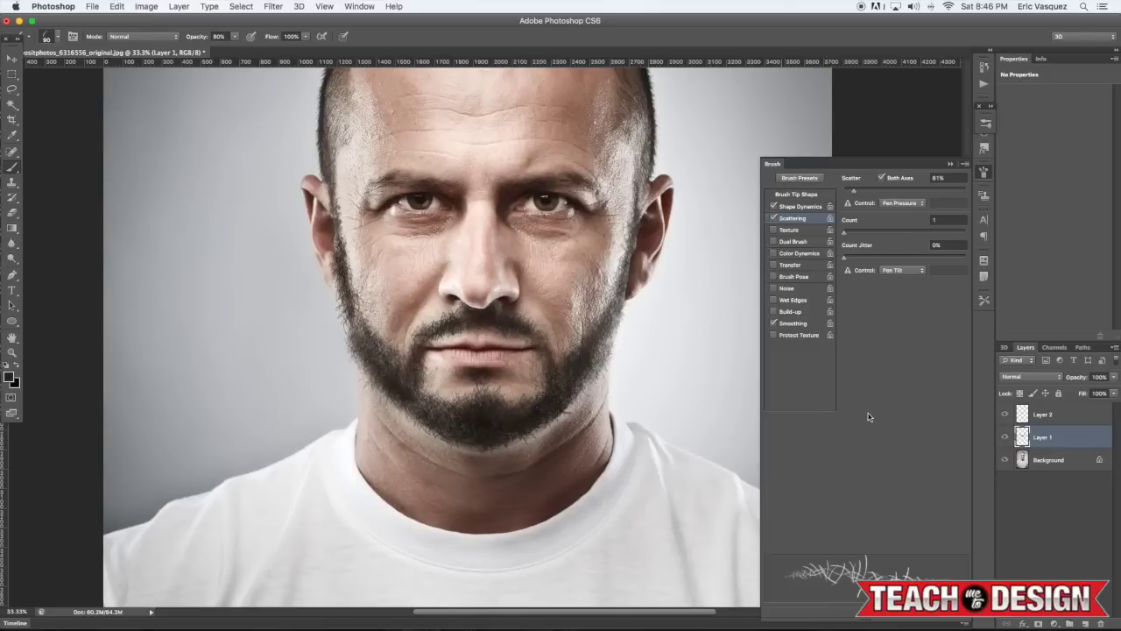
# - Add a layer mask to Layer 1 and duplicate the masked layer with the copy at 50% opacity
pyautogui.click(1038, 622)
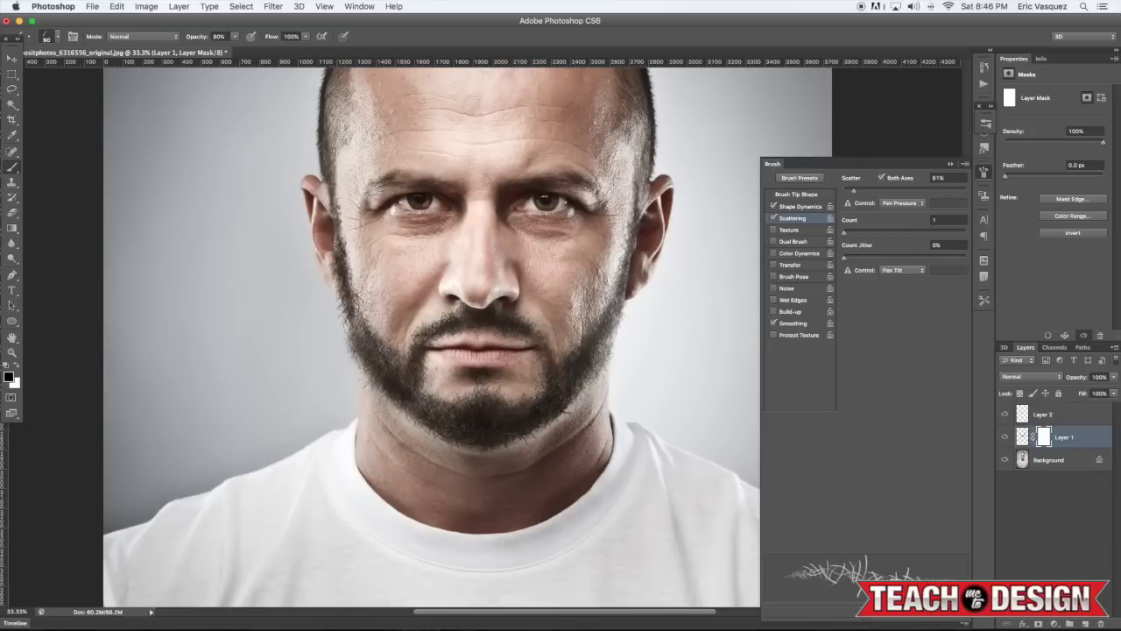
pyautogui.press('super+0')
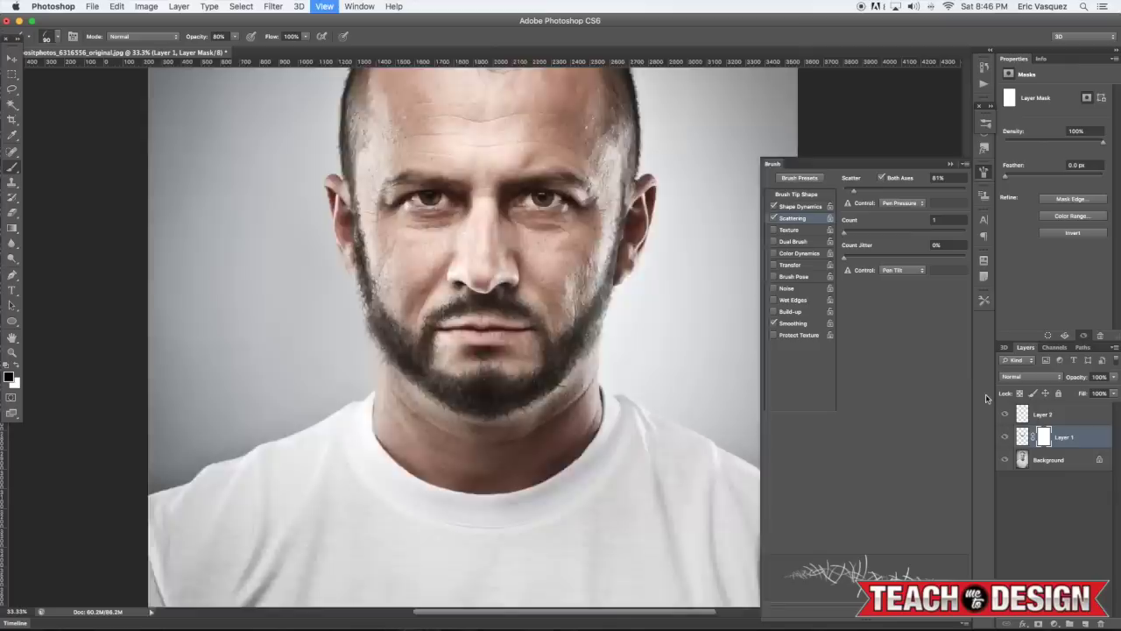
pyautogui.press('v')
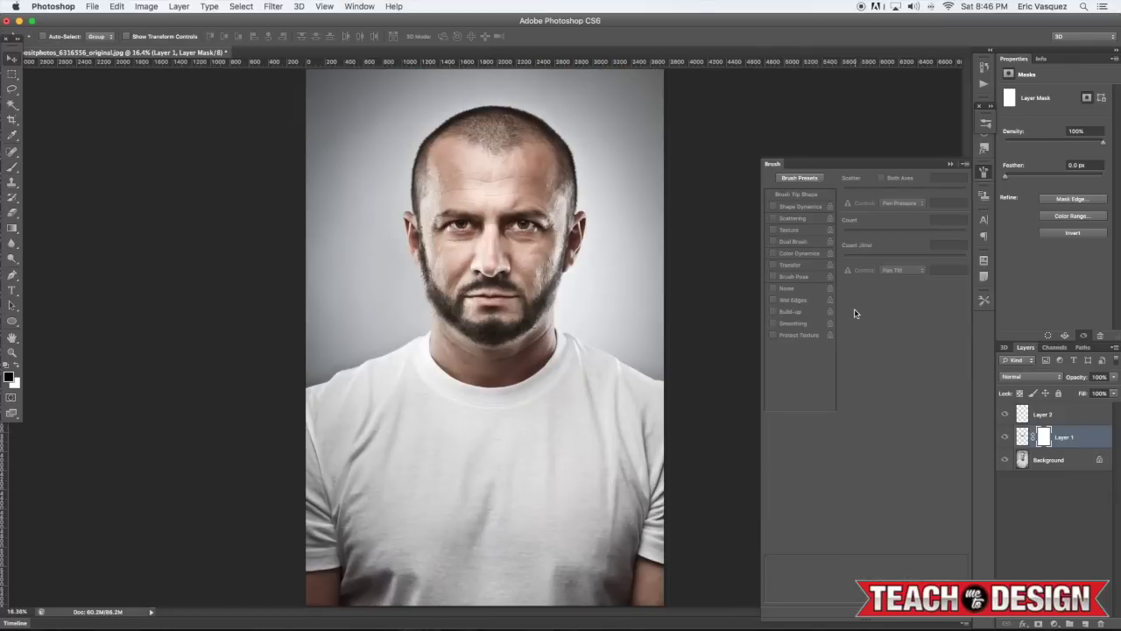
pyautogui.press('super+j')
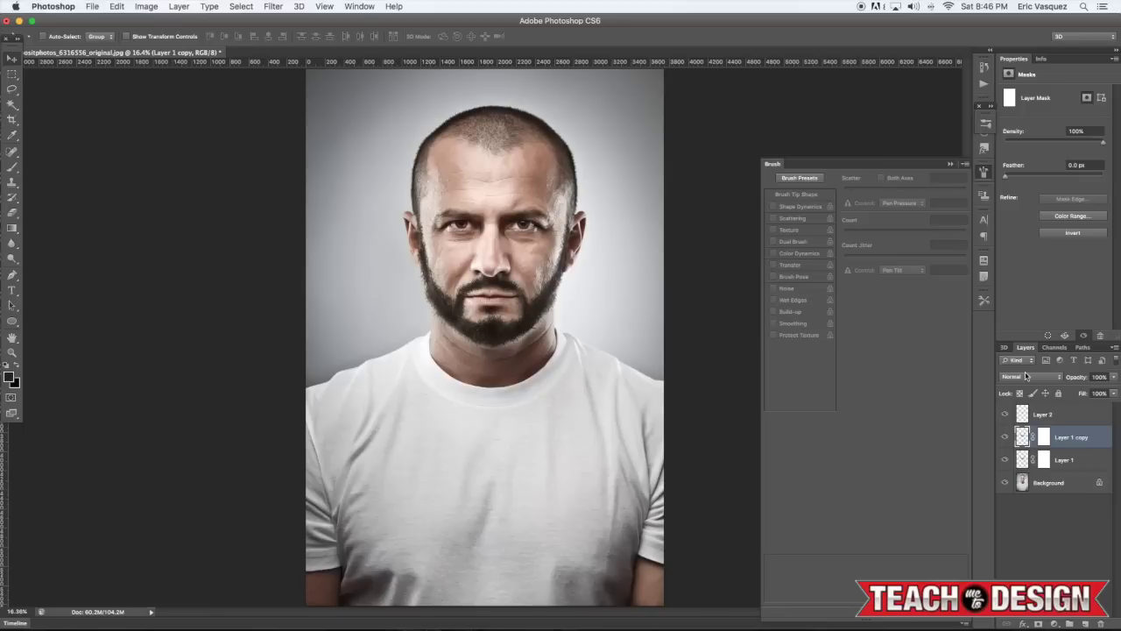
pyautogui.press('5')
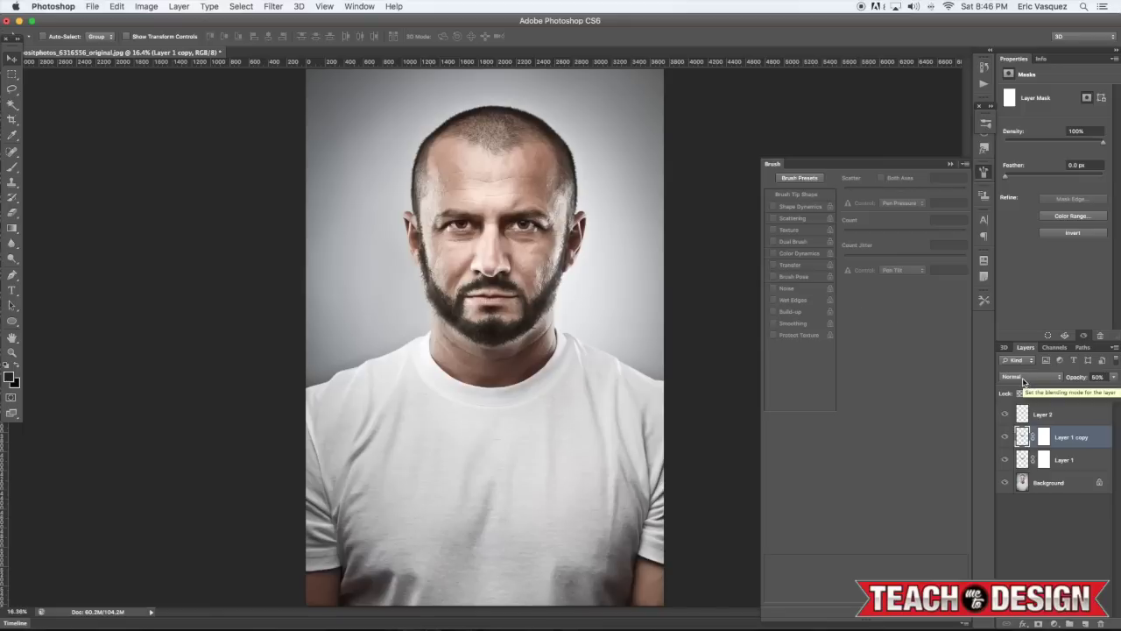
# - Duplicate the Multiply shading on Layer 2 and add a new empty layer above the copy
pyautogui.click(1016, 414)
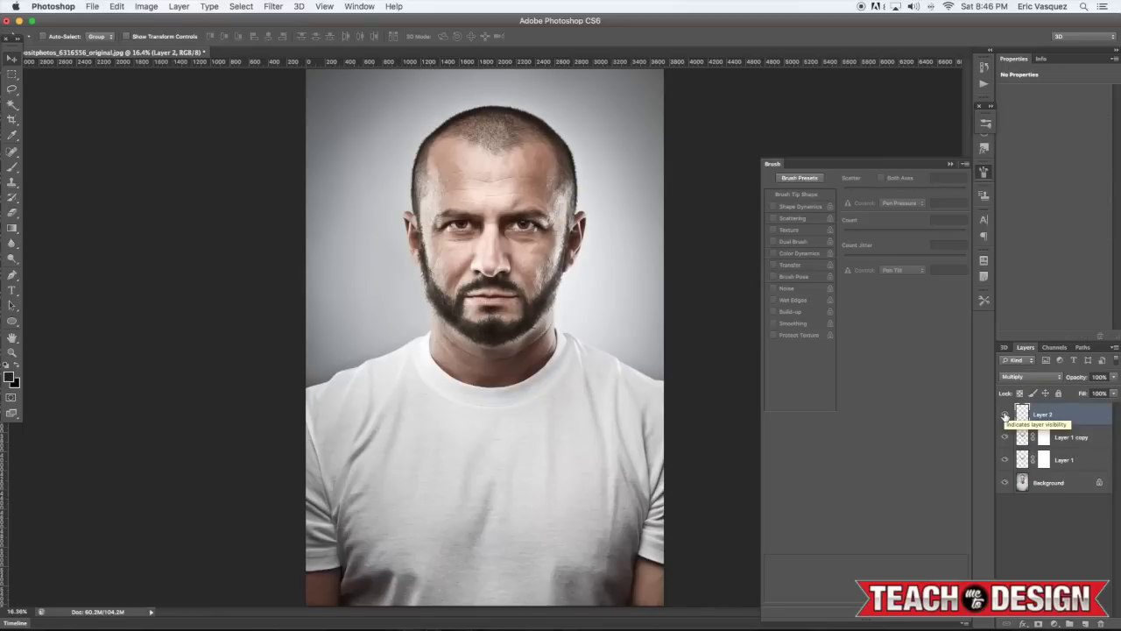
pyautogui.press('super+j')
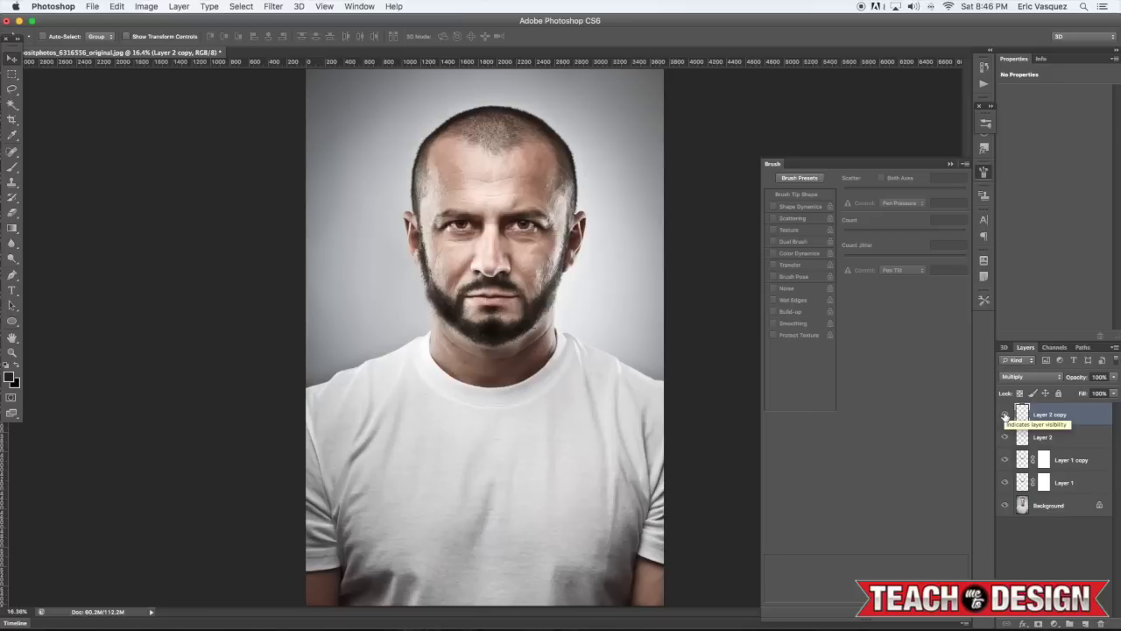
pyautogui.press('super+alt+shift+n')
# - Choose the Soft Round Pressure Size brush for painting and enlarge it to 500 px
pyautogui.press('b')
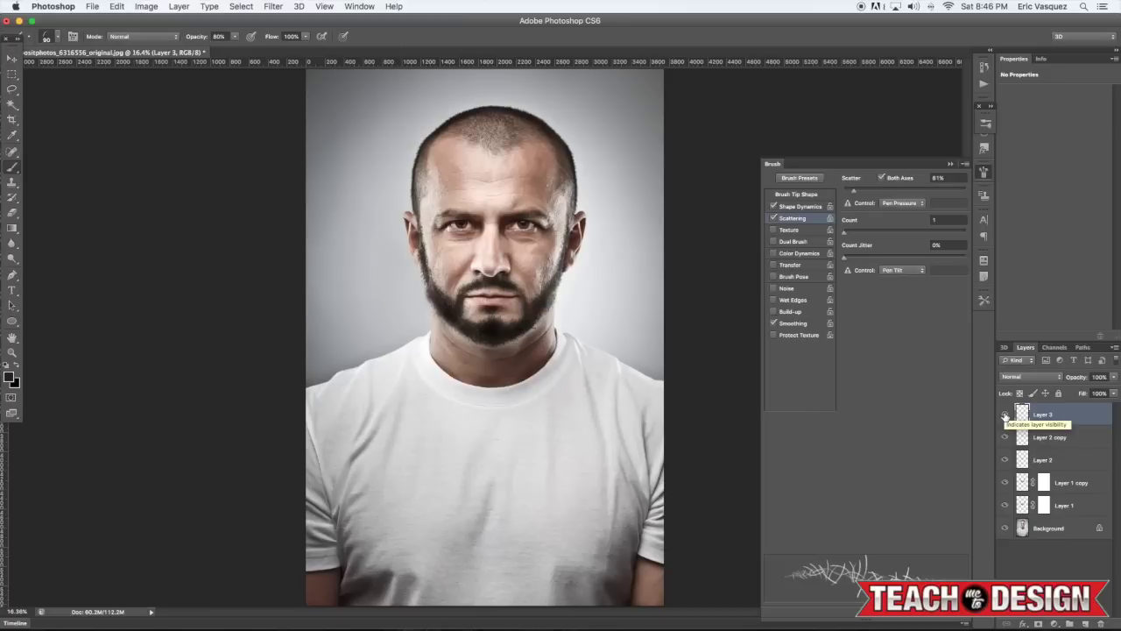
pyautogui.click(798, 178)
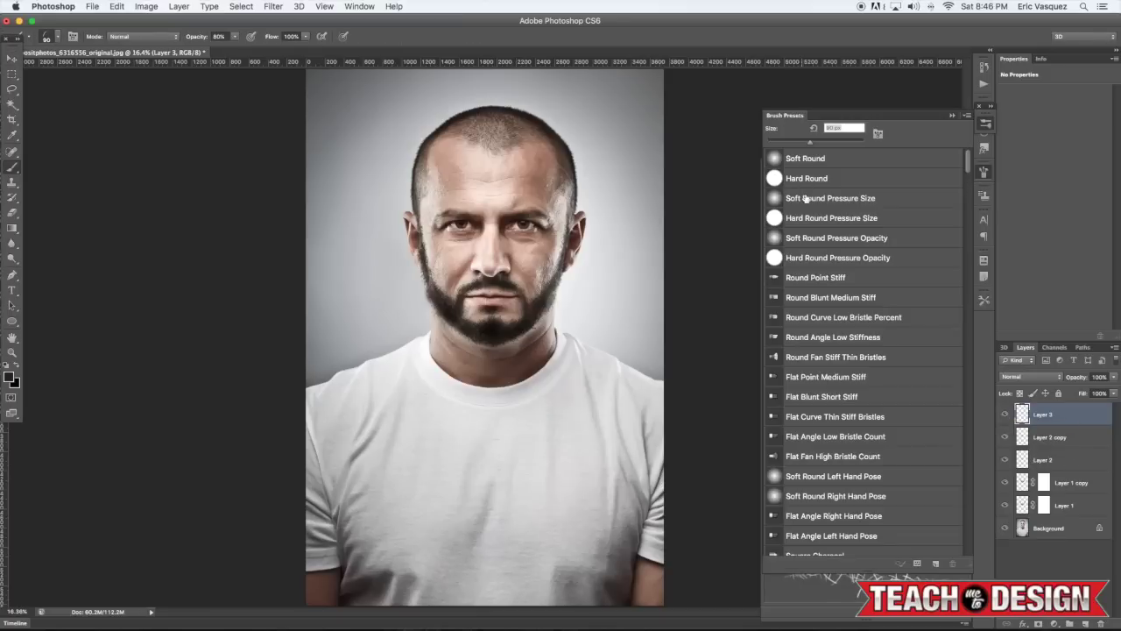
pyautogui.click(804, 198)
pyautogui.press('F5')
pyautogui.press(']')
pyautogui.press(']')
pyautogui.press(']')
pyautogui.press(']')
pyautogui.press(']')
pyautogui.press(']')
pyautogui.press(']')
pyautogui.press(']')
pyautogui.press(']')
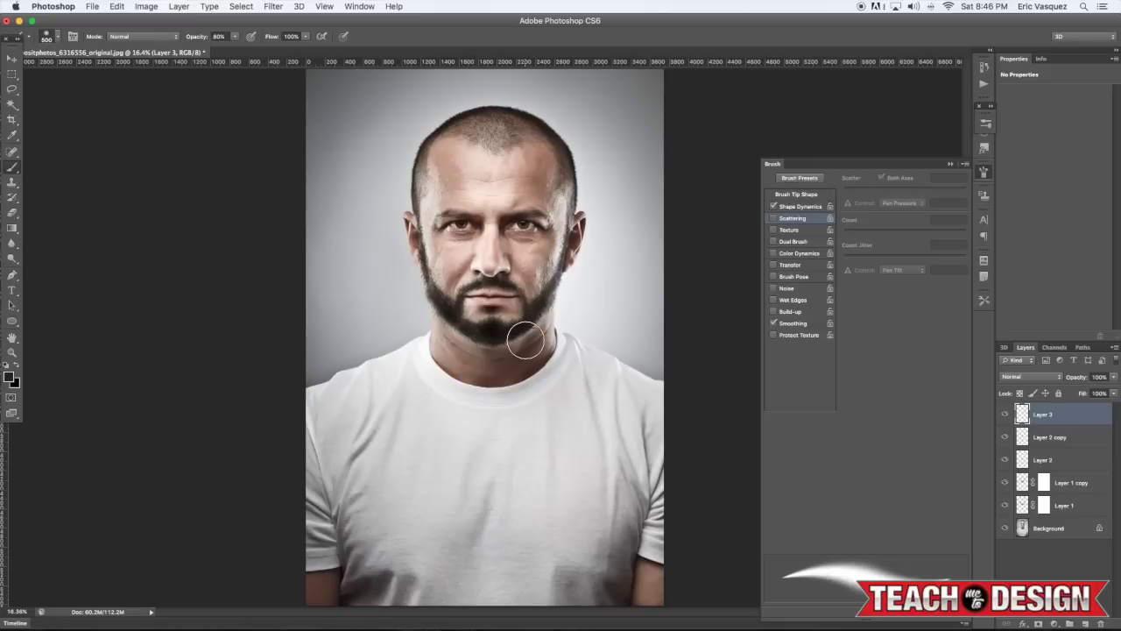
# - Set the new top layer to Multiply and paint soft shading over the neck and beard, lowering the brush opacity to 20%
pyautogui.click(1016, 376)
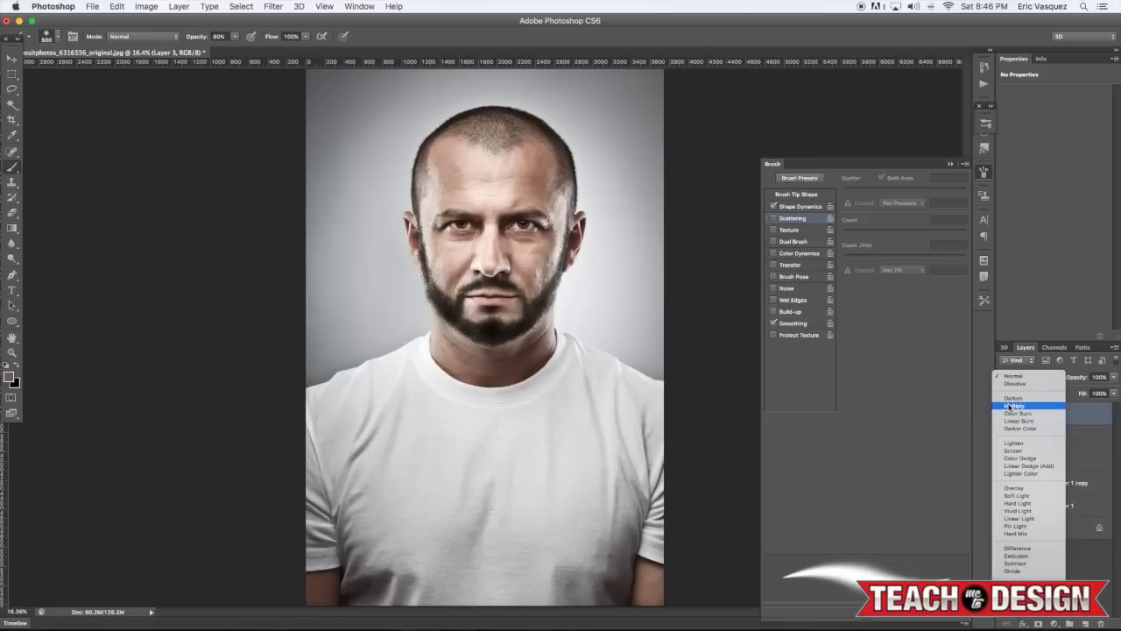
pyautogui.click(1014, 406)
pyautogui.moveTo(494, 341)
pyautogui.mouseDown()
pyautogui.moveTo(514, 343)
pyautogui.moveTo(470, 342)
pyautogui.moveTo(508, 350)
pyautogui.moveTo(524, 369)
pyautogui.mouseUp()
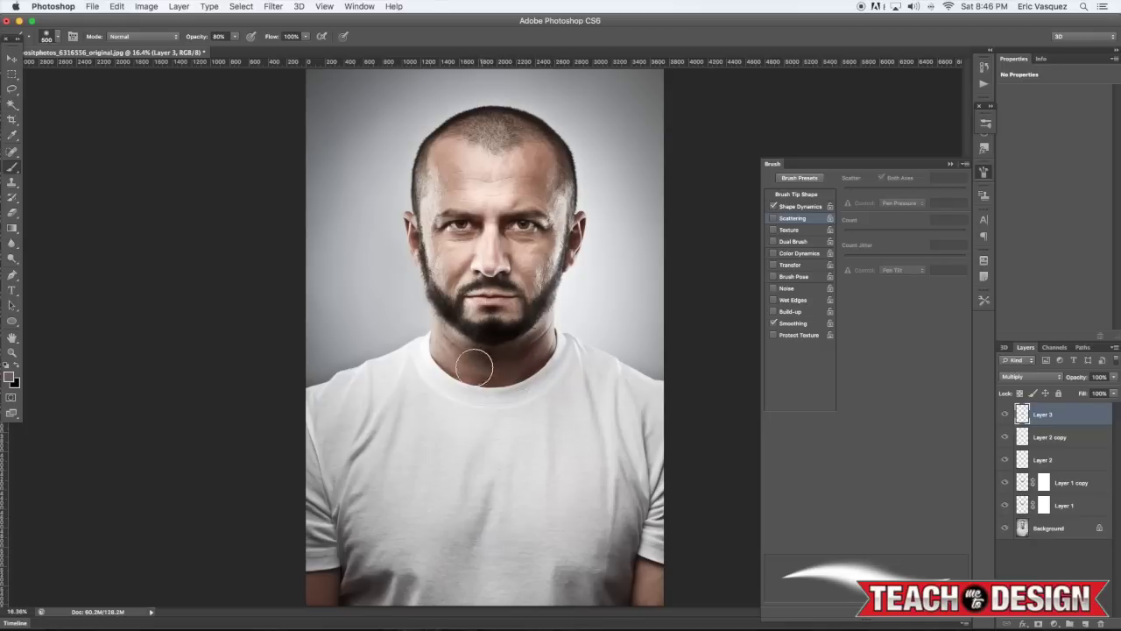
pyautogui.moveTo(455, 318); pyautogui.dragTo(523, 314)
pyautogui.press('2')
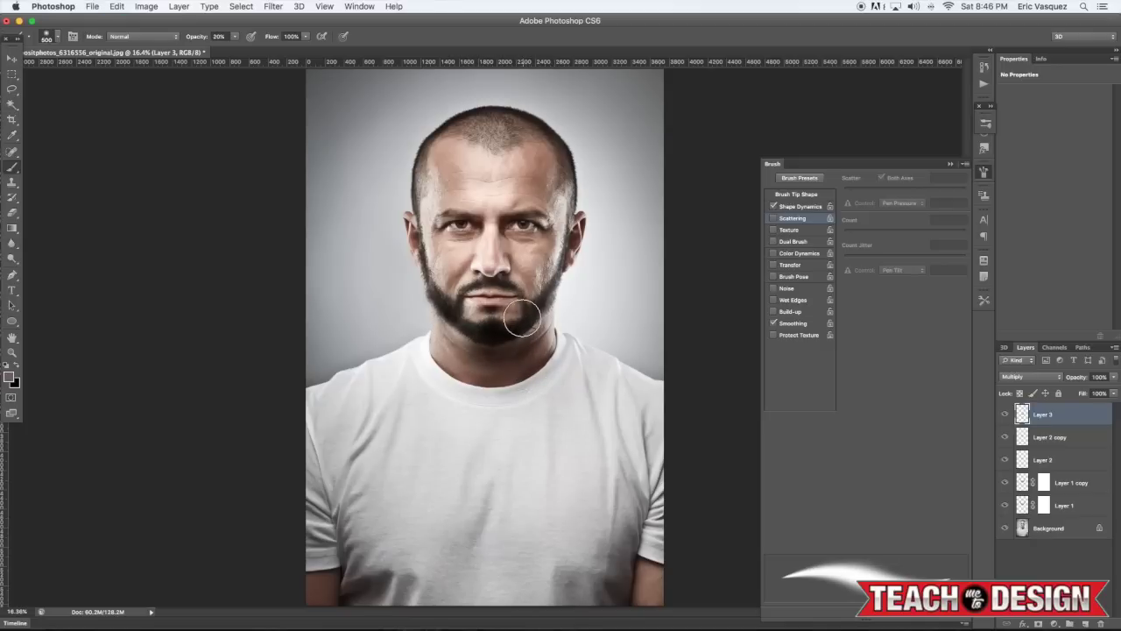
pyautogui.moveTo(459, 314)
pyautogui.mouseDown()
pyautogui.moveTo(432, 272)
pyautogui.moveTo(450, 295)
pyautogui.mouseUp()
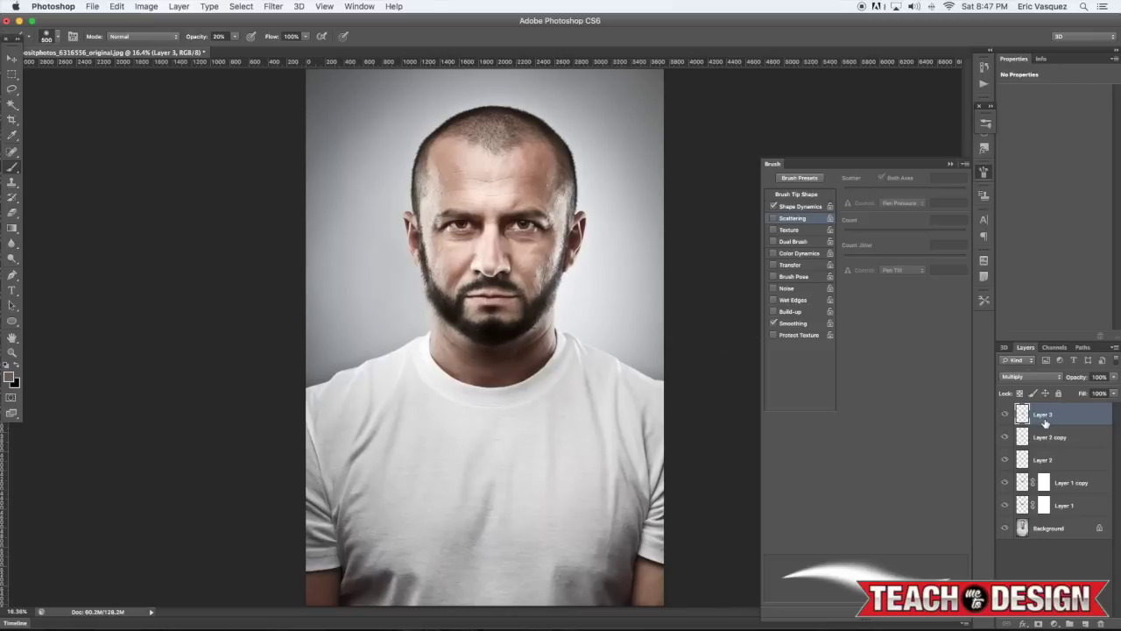
# - Group all the beard and shading layers above the Background
pyautogui.keyDown('shift'); pyautogui.click(1069, 506); pyautogui.keyUp('shift')
pyautogui.press('super+g')
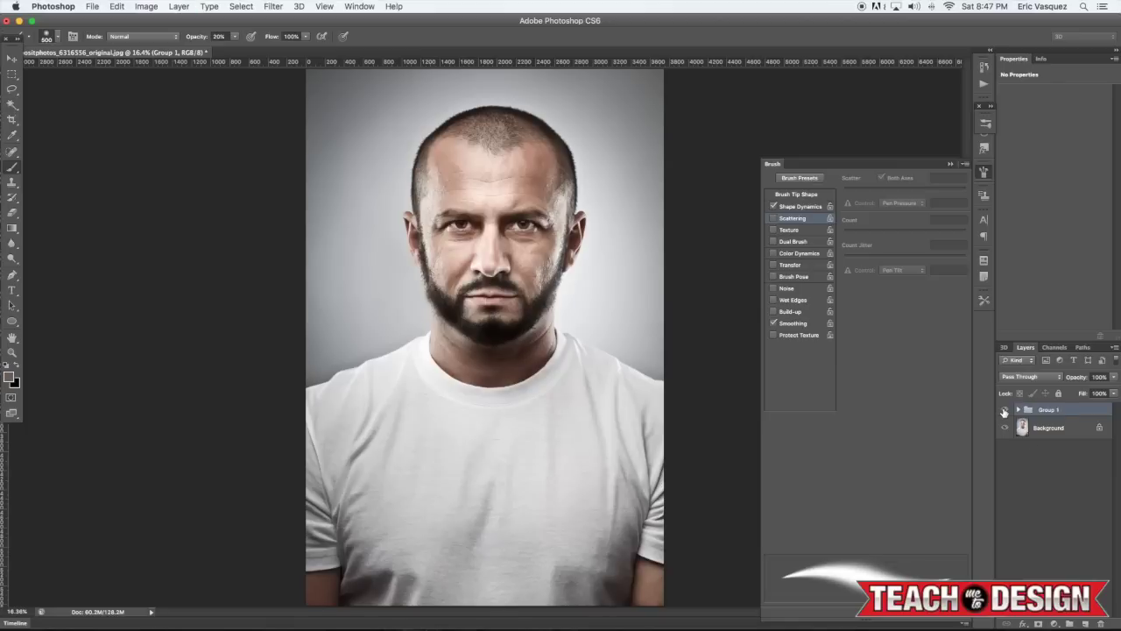
# - Toggle the layer group's visibility repeatedly to compare the portrait with and without the painted beard
pyautogui.click(1004, 410)
pyautogui.click(1004, 410)
pyautogui.click(1005, 410)
pyautogui.click(1004, 409)
pyautogui.click(1005, 410)
pyautogui.click(1005, 410)
pyautogui.click(1005, 410)
pyautogui.click(1004, 410)
pyautogui.click(1004, 409)
pyautogui.click(1004, 410)
pyautogui.click(1004, 410)
pyautogui.click(1005, 409)
pyautogui.click(1004, 410)
pyautogui.click(1005, 410)
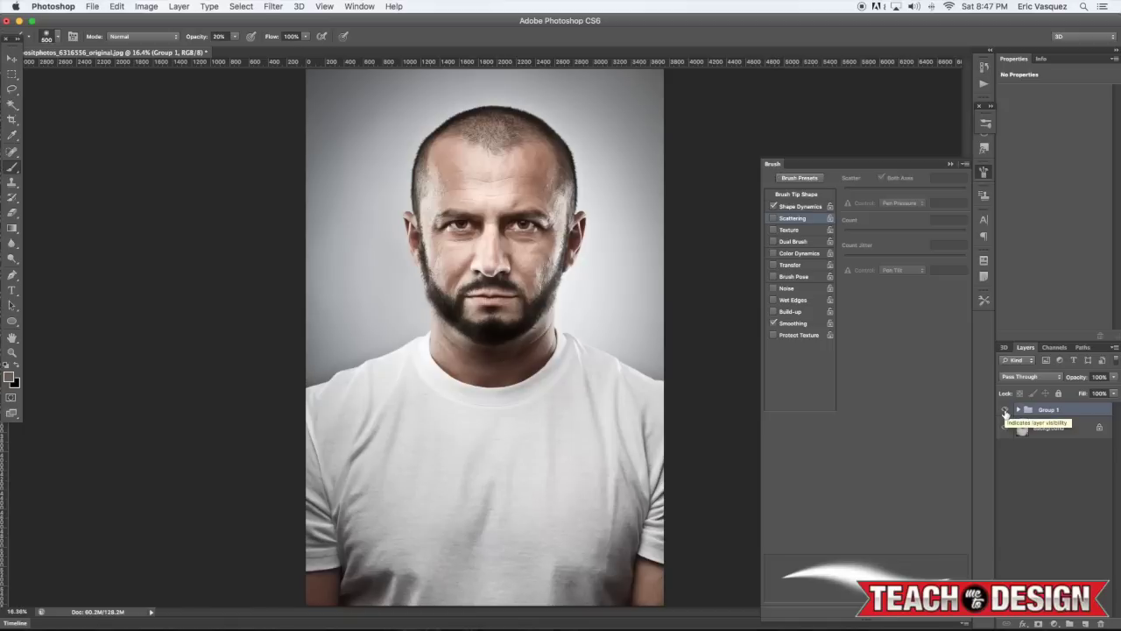